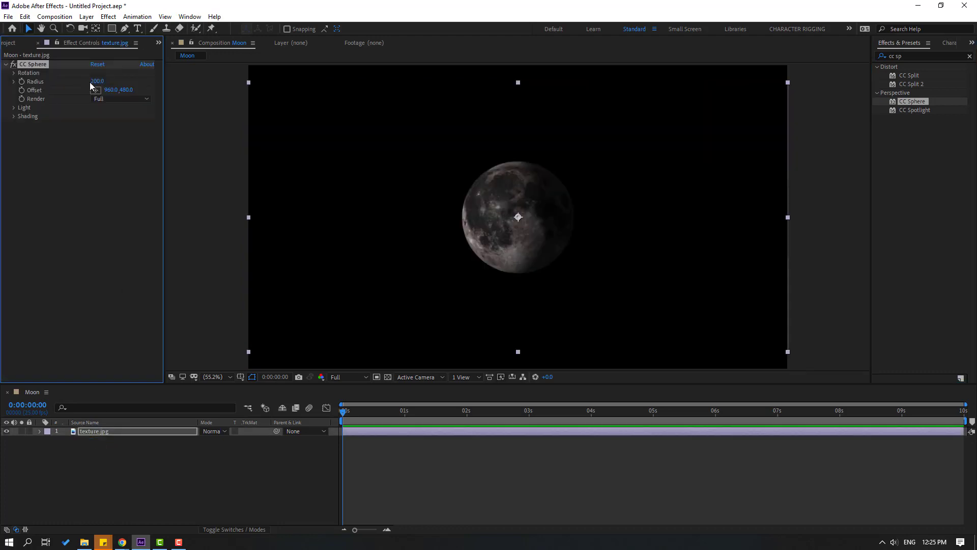
- Set the moon sphere's Radius to 333 and its Light Intensity to 157
{"action": "left_click_drag", "start_coordinate": [92, 82], "coordinate": [163, 83]}
{"action": "left_click", "coordinate": [14, 107]}
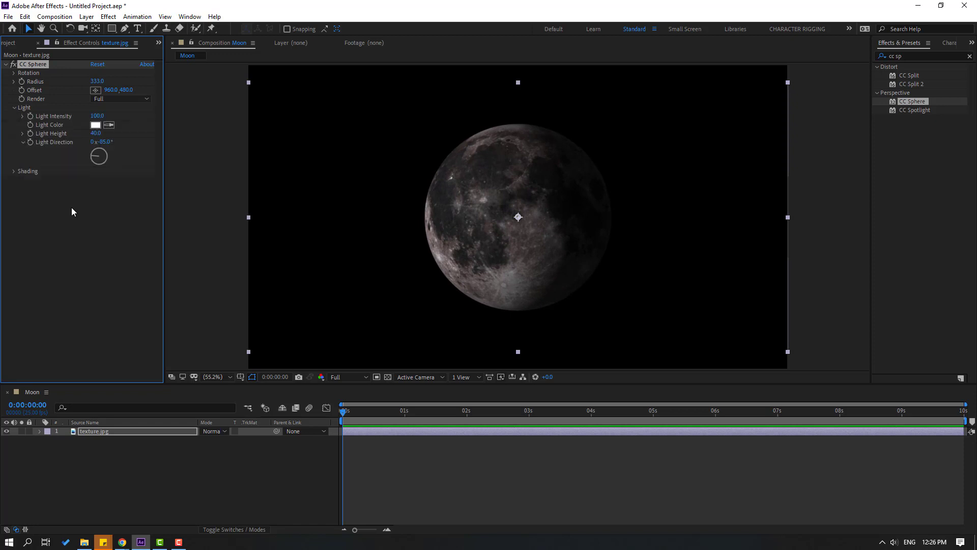
{"action": "left_click_drag", "start_coordinate": [96, 119], "coordinate": [120, 112]}
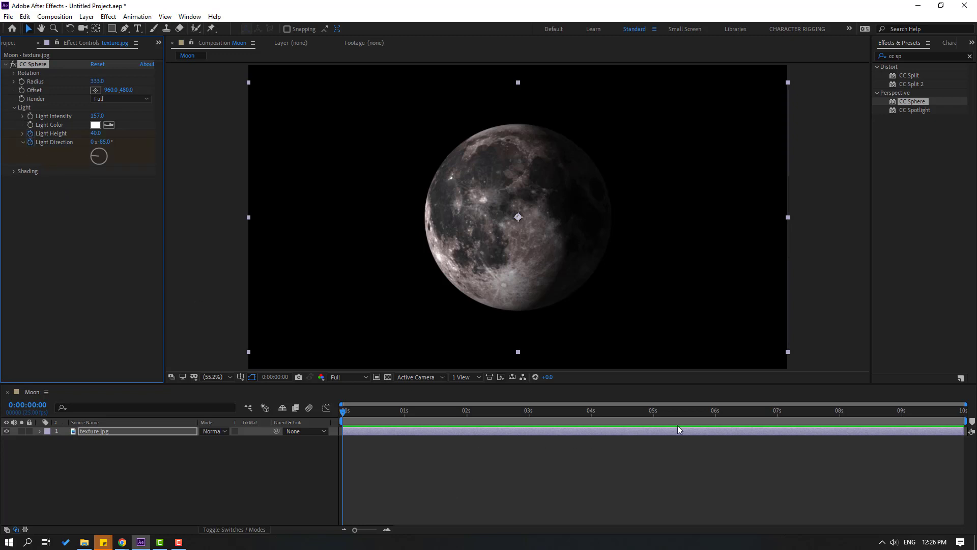
- Keyframe the sphere's Light Height at 96 and Light Direction at 19° at the 8-second mark
{"action": "left_click_drag", "start_coordinate": [825, 417], "coordinate": [841, 419]}
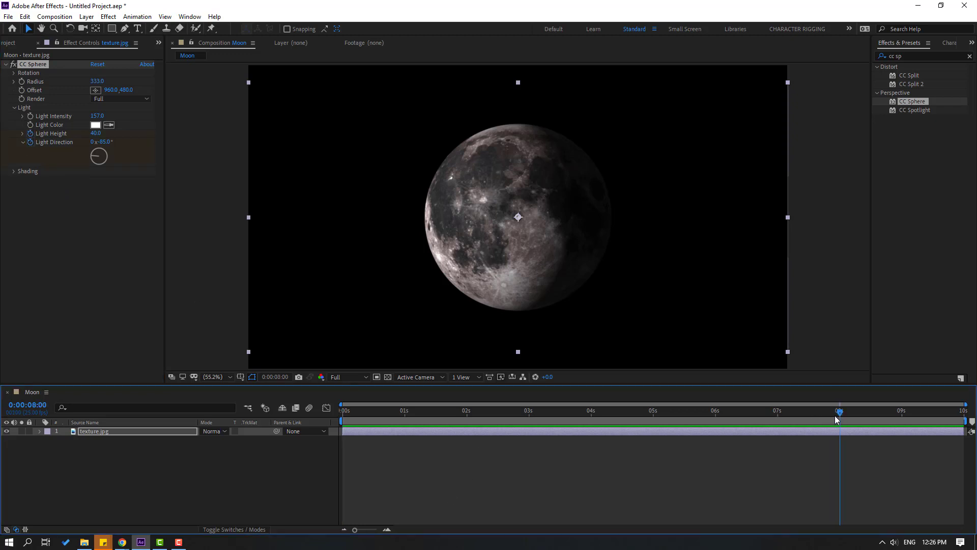
{"action": "left_click_drag", "start_coordinate": [96, 134], "coordinate": [141, 144]}
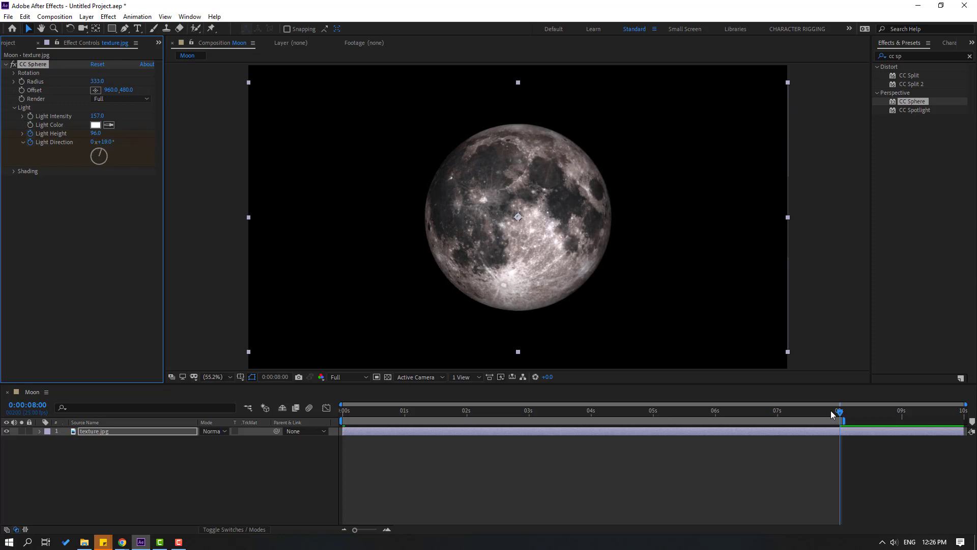
- Set the Light Height keyframe to -58 and the Light Direction keyframe to -58° at 0 seconds, and preview the animation
{"action": "left_click_drag", "start_coordinate": [837, 412], "coordinate": [276, 426]}
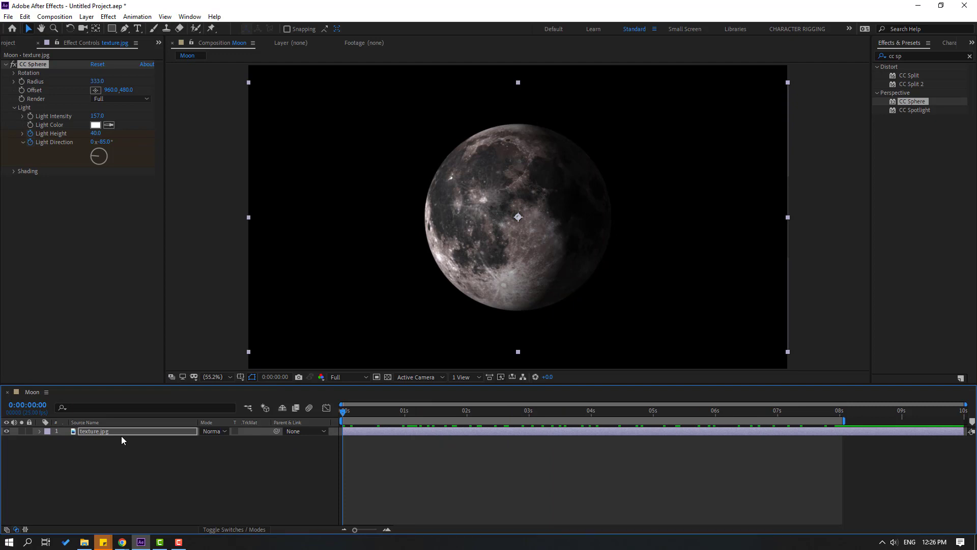
{"action": "key", "text": "u"}
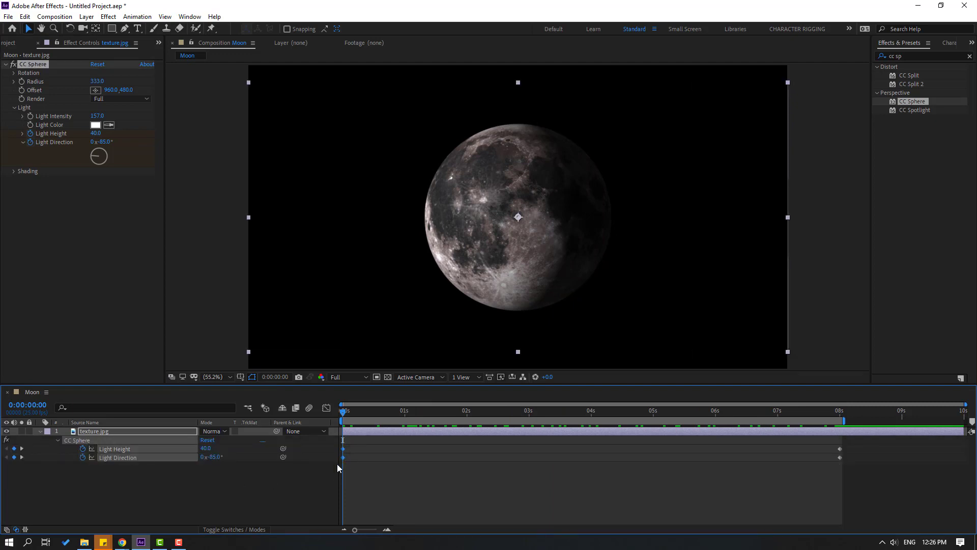
{"action": "left_click_drag", "start_coordinate": [96, 133], "coordinate": [119, 146]}
{"action": "left_click", "coordinate": [71, 207]}
{"action": "left_click", "coordinate": [389, 494]}
{"action": "key", "text": "space"}
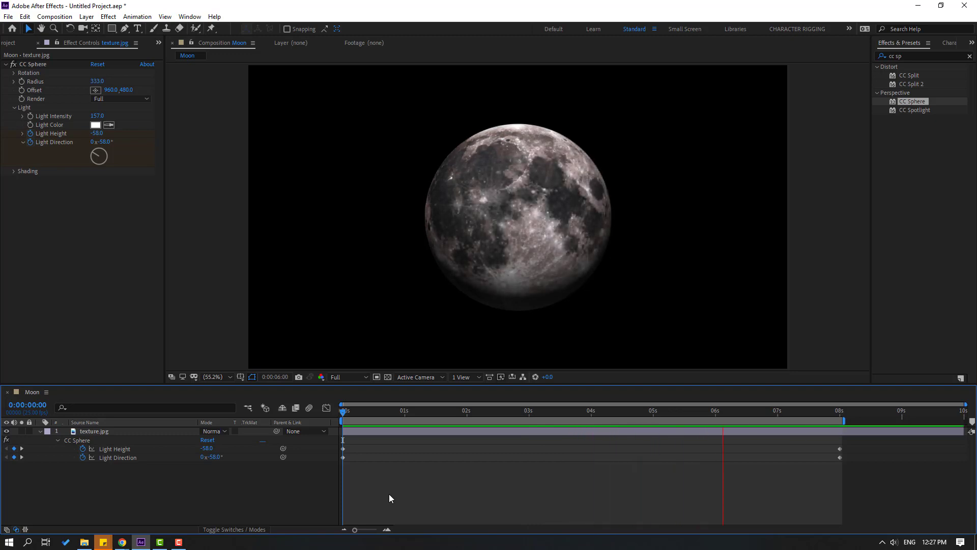
{"action": "key", "text": "space"}
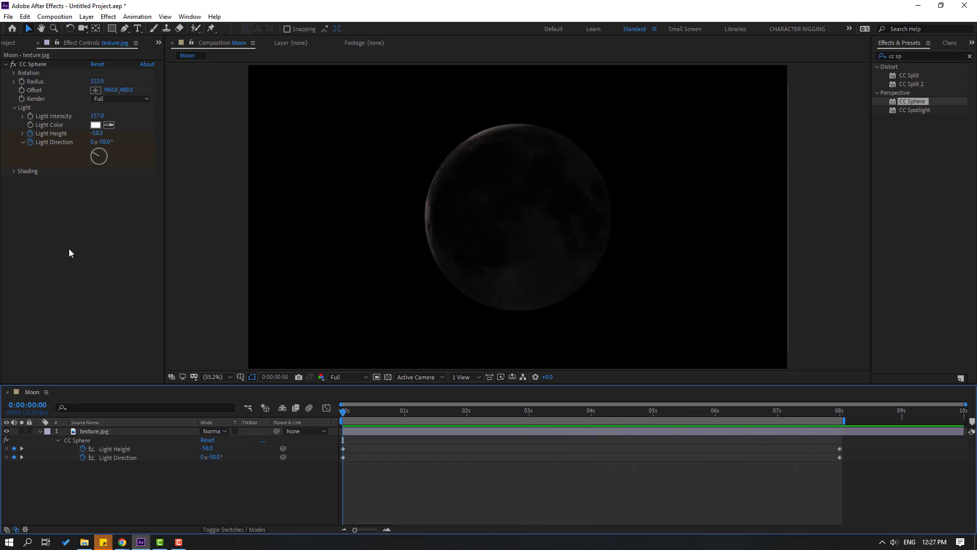
- Set the sphere's Ambient shading to 0 and check the lighting along the timeline
{"action": "left_click", "coordinate": [13, 171]}
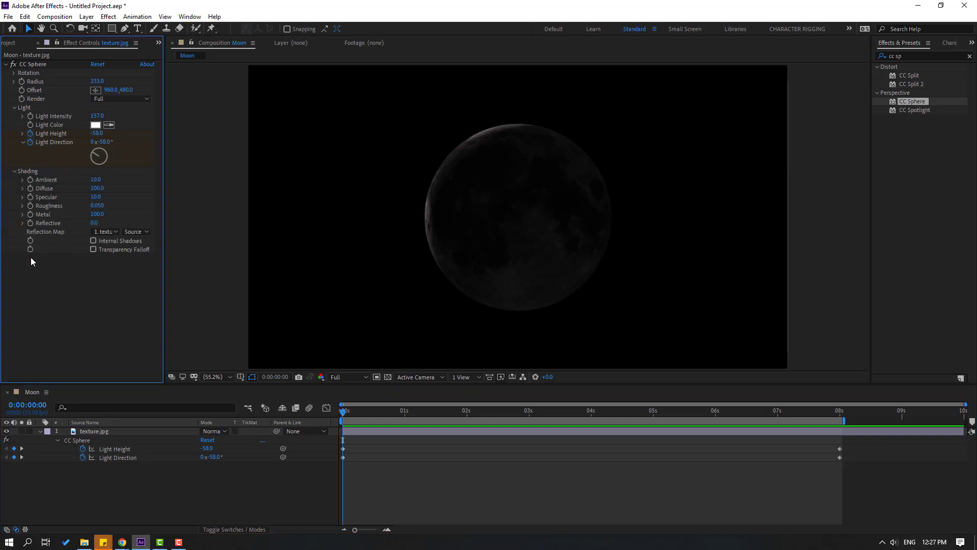
{"action": "left_click", "coordinate": [96, 180]}
{"action": "key", "text": "Return"}
{"action": "left_click_drag", "start_coordinate": [353, 421], "coordinate": [698, 420]}
{"action": "key", "text": "space"}
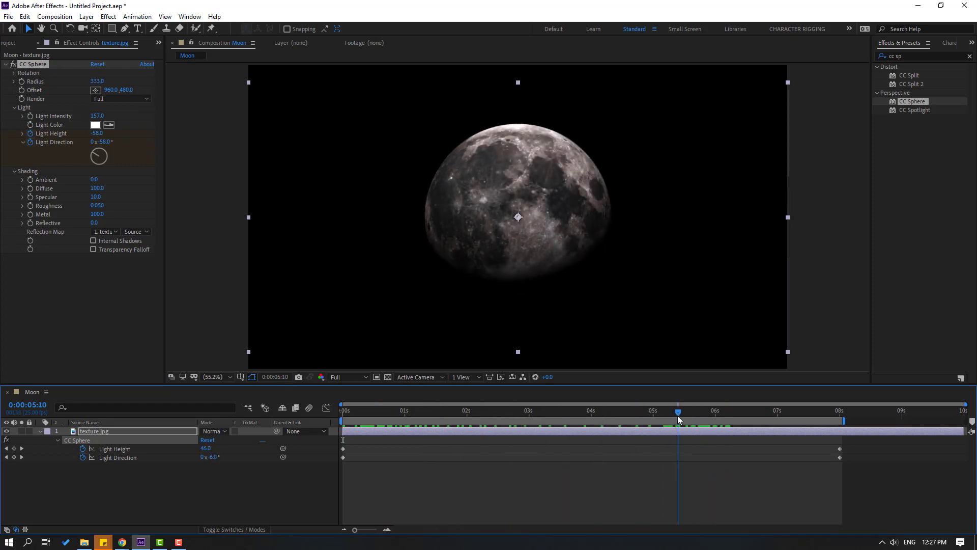
- Set the sphere's Ambient shading to 5 and preview the lighting animation
{"action": "left_click", "coordinate": [551, 414]}
{"action": "left_click", "coordinate": [94, 181]}
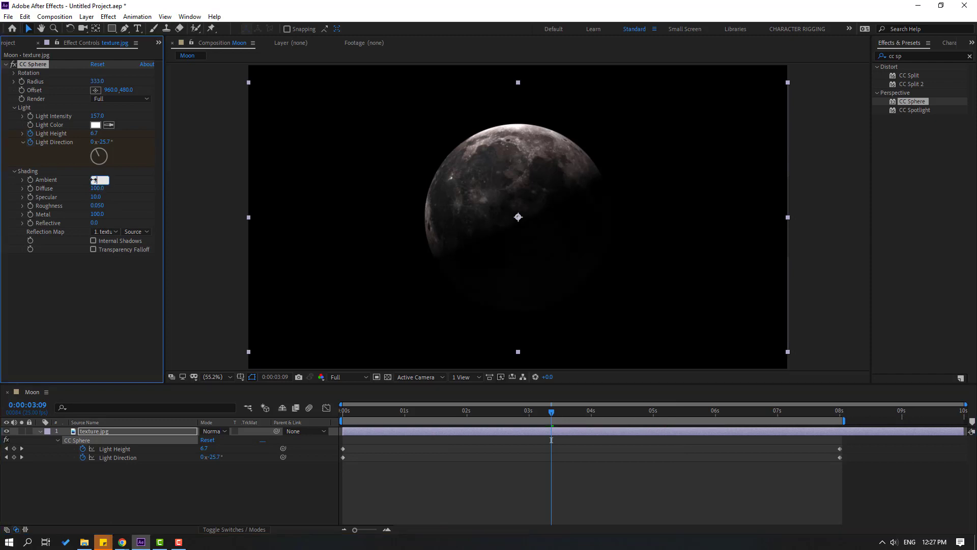
{"action": "key", "text": "Return"}
{"action": "key", "text": "space"}
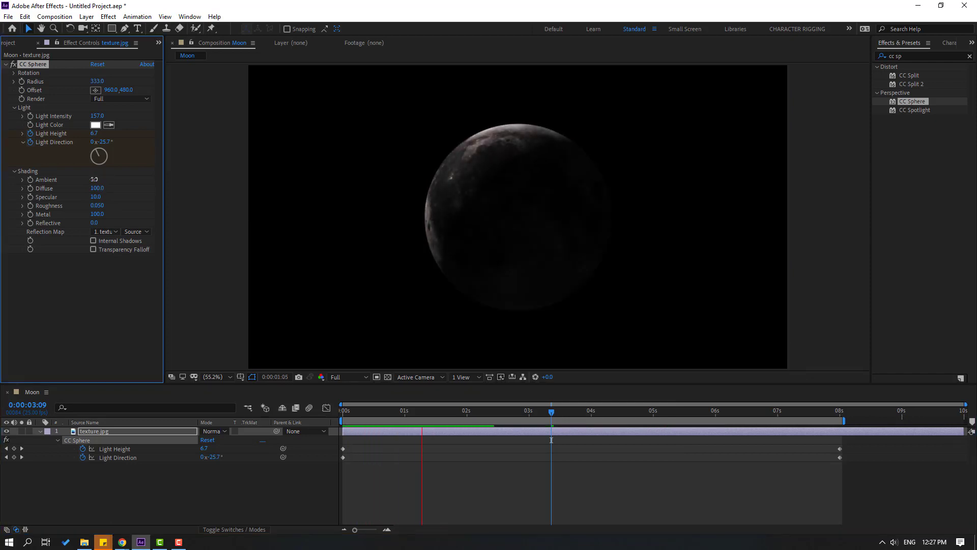
{"action": "key", "text": "space"}
- Add a Rotation Y keyframe to the sphere at 0 seconds and reveal the layer's keyframed properties
{"action": "left_click", "coordinate": [344, 411]}
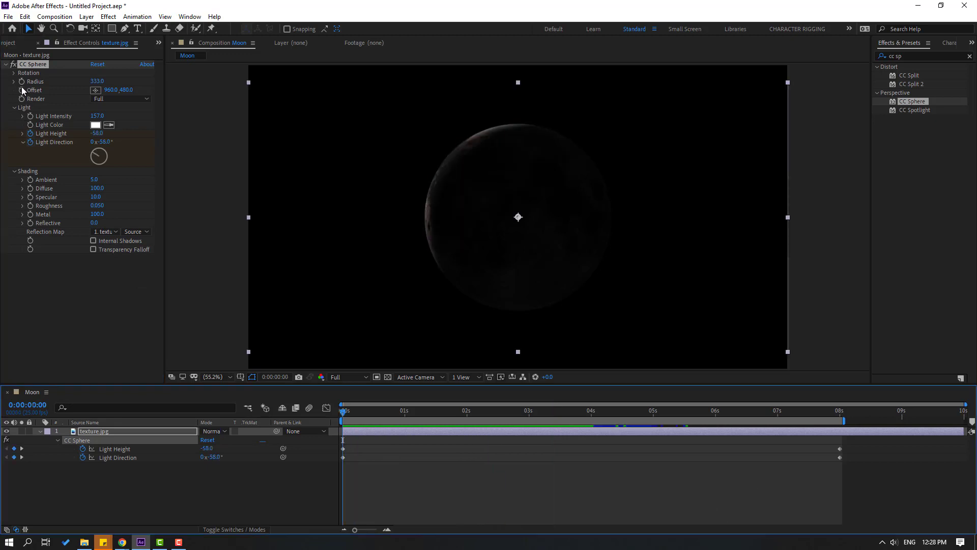
{"action": "left_click", "coordinate": [14, 74]}
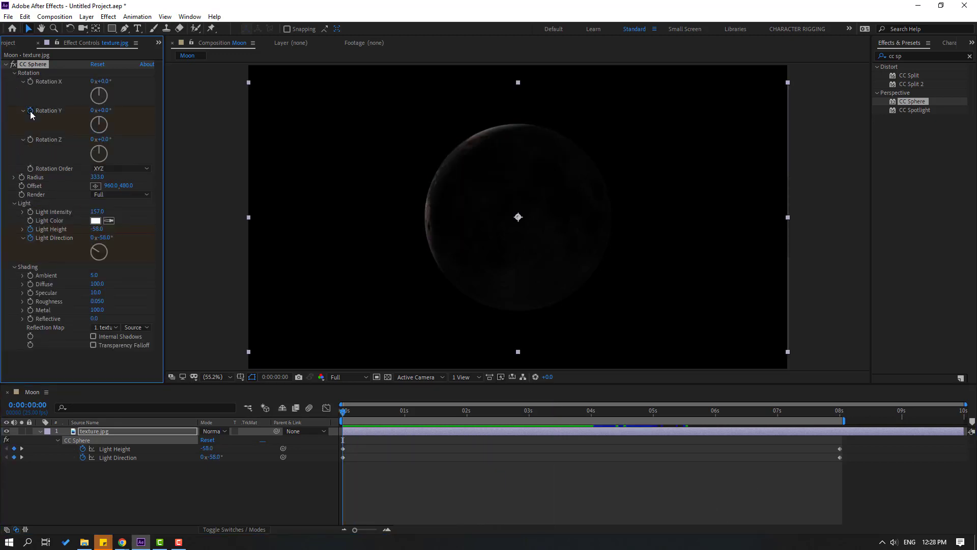
{"action": "key", "text": "u"}
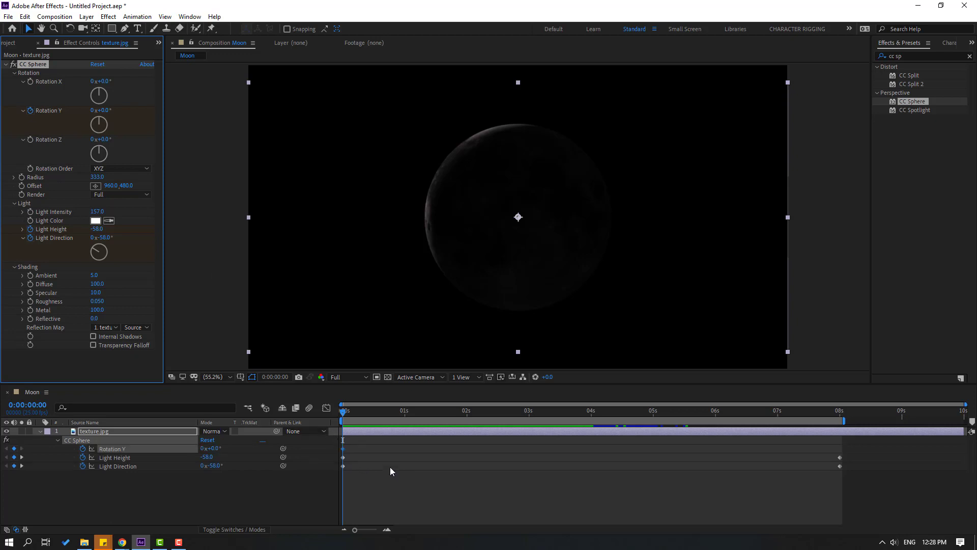
{"action": "left_click", "coordinate": [351, 490]}
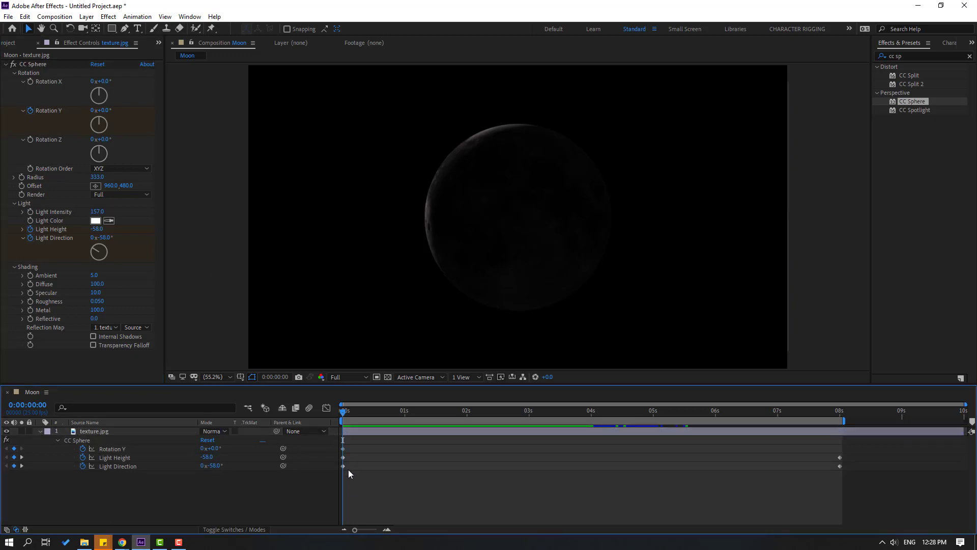
- Set the sphere's Rotation Y to 28° at 8 seconds and preview the rotation
{"action": "left_click", "coordinate": [606, 411]}
{"action": "left_click_drag", "start_coordinate": [740, 416], "coordinate": [840, 412]}
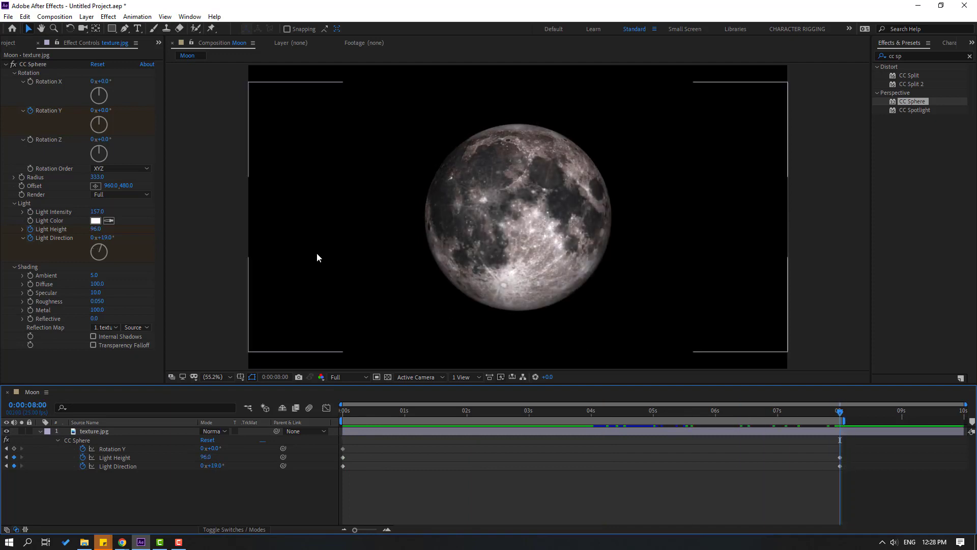
{"action": "left_click", "coordinate": [104, 111]}
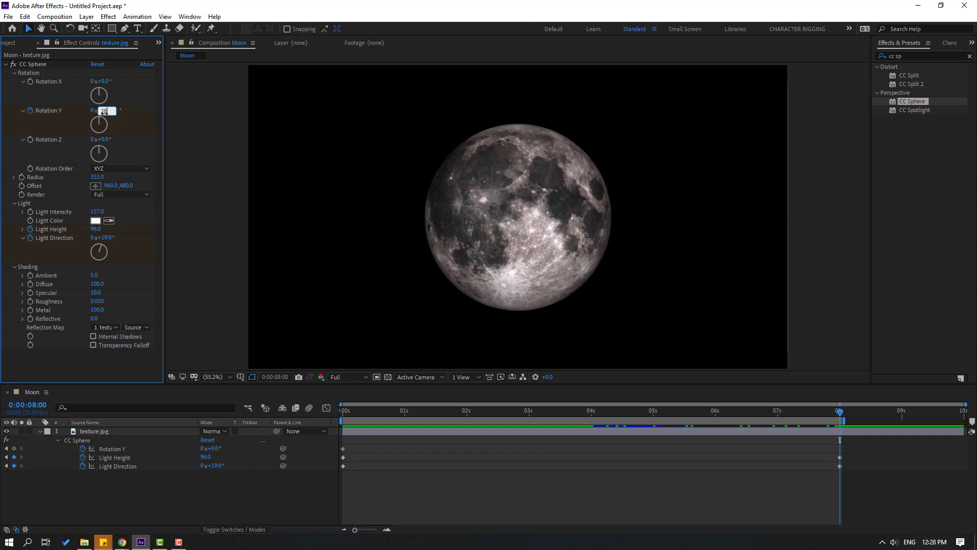
{"action": "type", "text": "28"}
{"action": "key", "text": "Return"}
{"action": "key", "text": "space"}
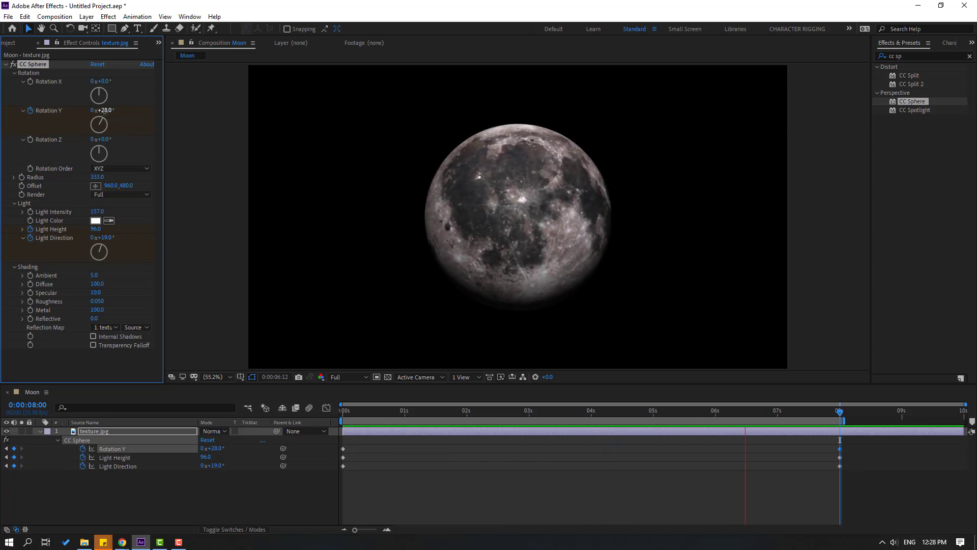
- Collapse the texture.jpg layer's properties and add space.jpg to the composition beneath it
{"action": "left_click", "coordinate": [42, 433]}
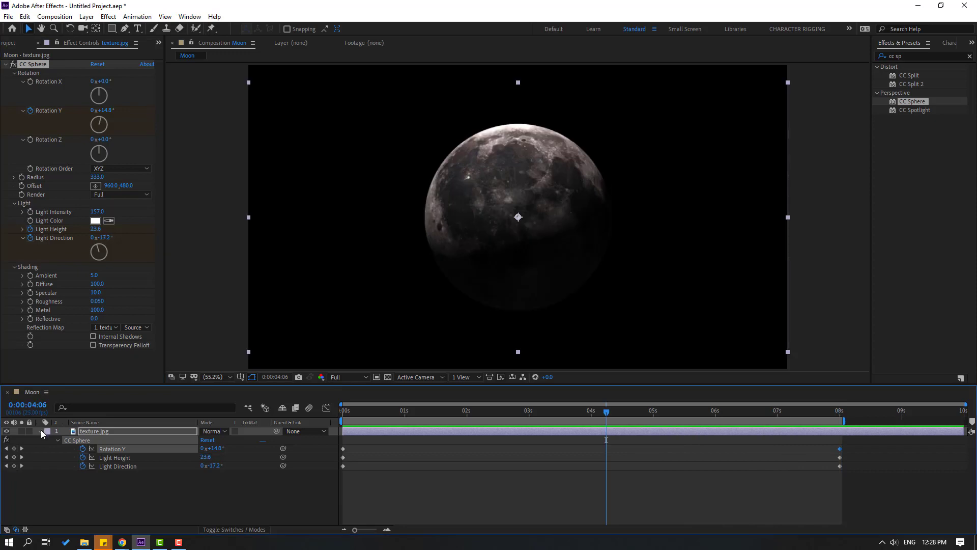
{"action": "left_click", "coordinate": [41, 431]}
{"action": "left_click", "coordinate": [9, 45]}
{"action": "left_click", "coordinate": [36, 172]}
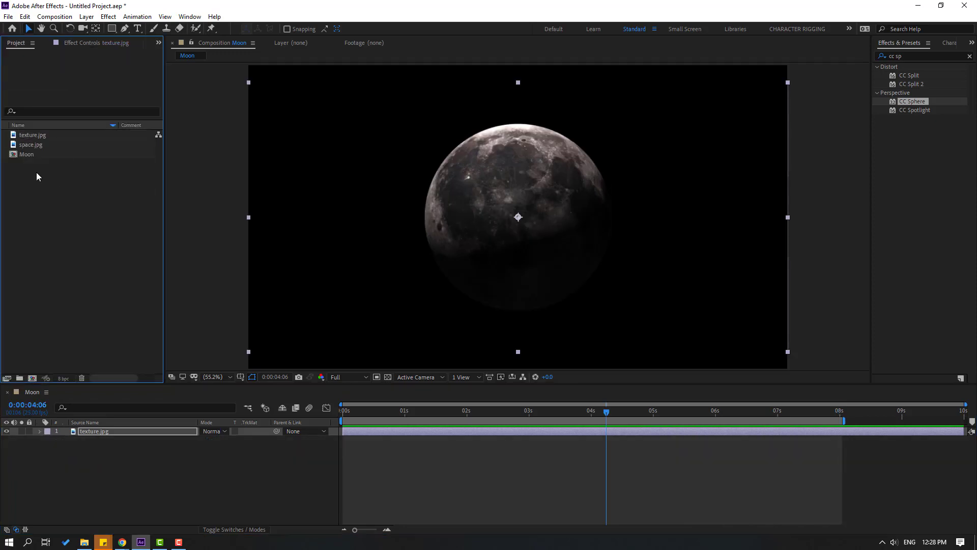
{"action": "left_click", "coordinate": [33, 145]}
{"action": "left_click_drag", "start_coordinate": [31, 145], "coordinate": [116, 474]}
- Scale the space.jpg layer to 216% to fill the frame and preview the composition
{"action": "key", "text": "s"}
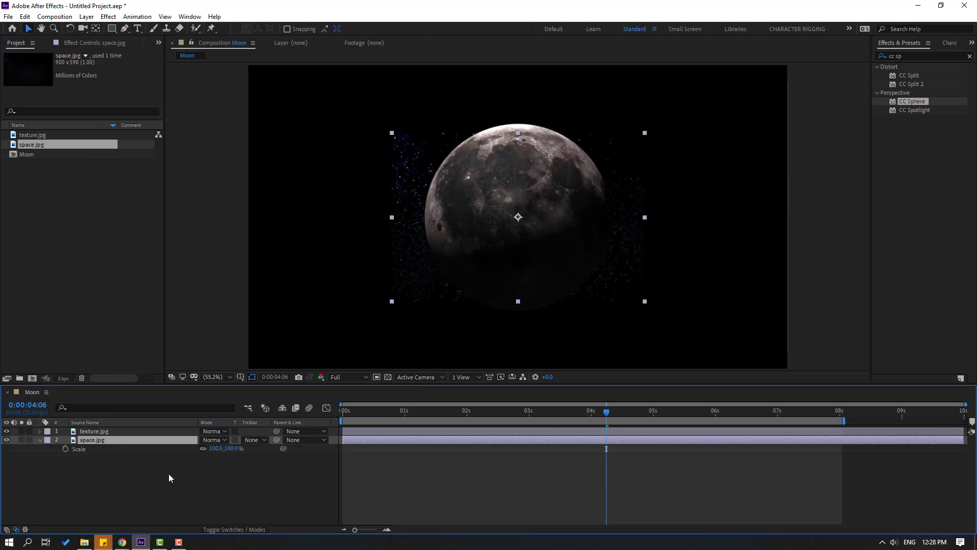
{"action": "left_click_drag", "start_coordinate": [213, 455], "coordinate": [271, 445]}
{"action": "left_click", "coordinate": [493, 471]}
{"action": "key", "text": "space"}
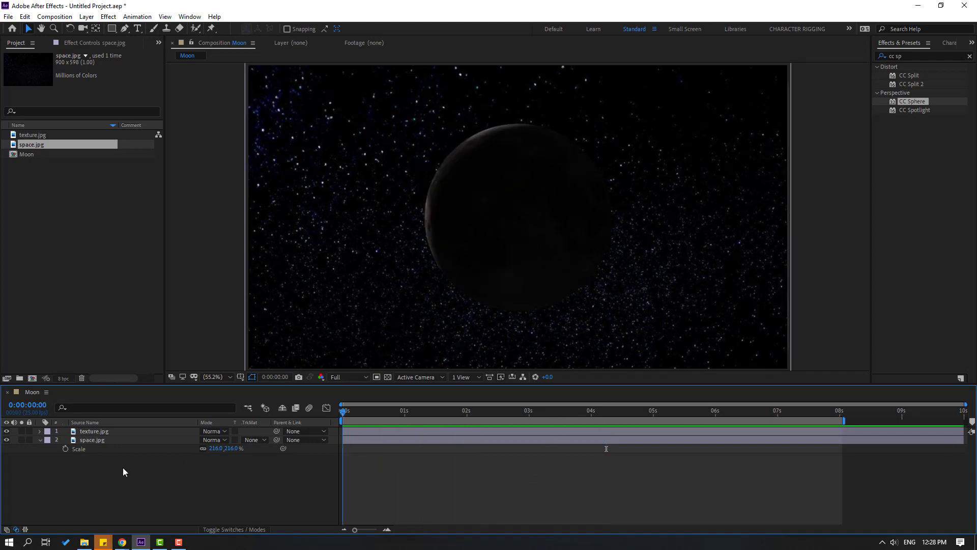
- Keyframe the space.jpg layer's Scale from 216% at 0 seconds to 226% at 0:00:08:01, and preview it
{"action": "left_click", "coordinate": [96, 441]}
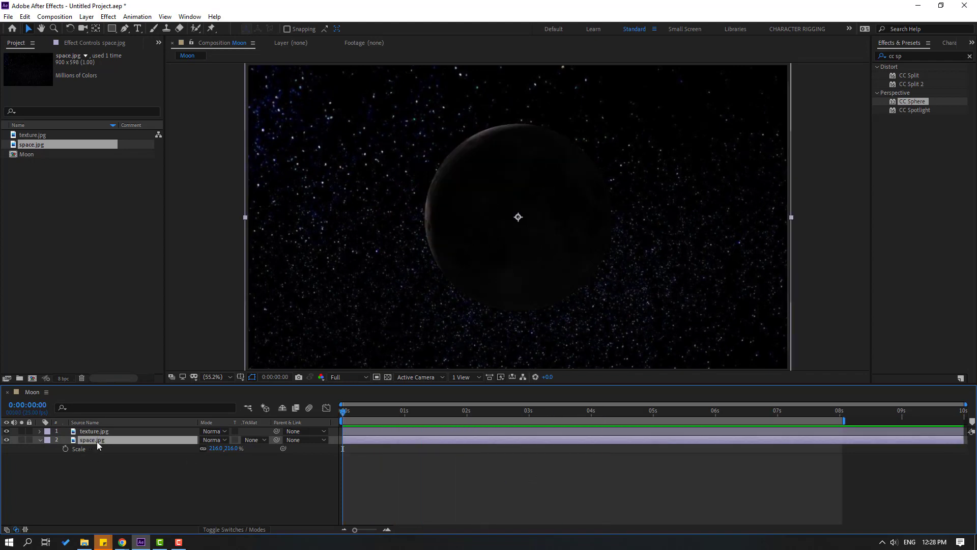
{"action": "left_click", "coordinate": [66, 449]}
{"action": "left_click_drag", "start_coordinate": [373, 415], "coordinate": [843, 417]}
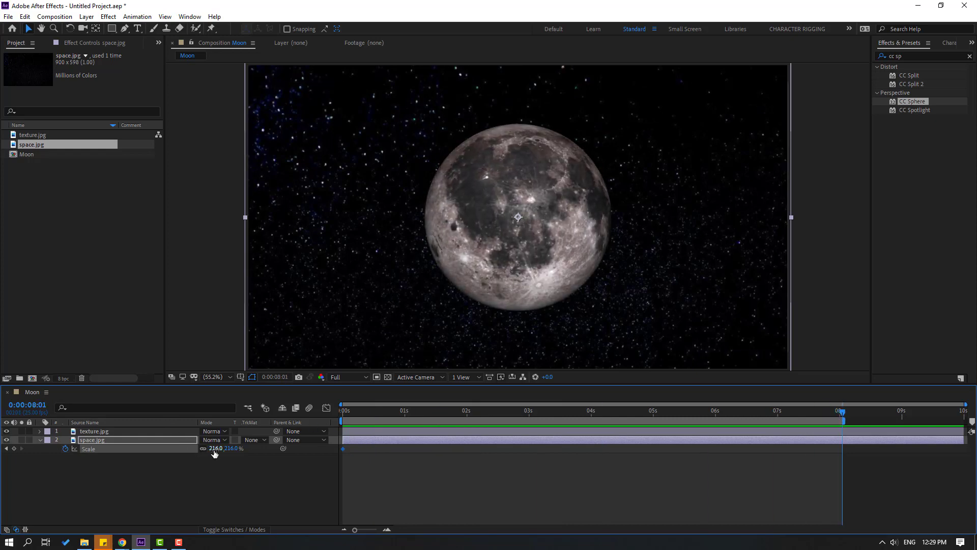
{"action": "left_click_drag", "start_coordinate": [215, 453], "coordinate": [230, 456]}
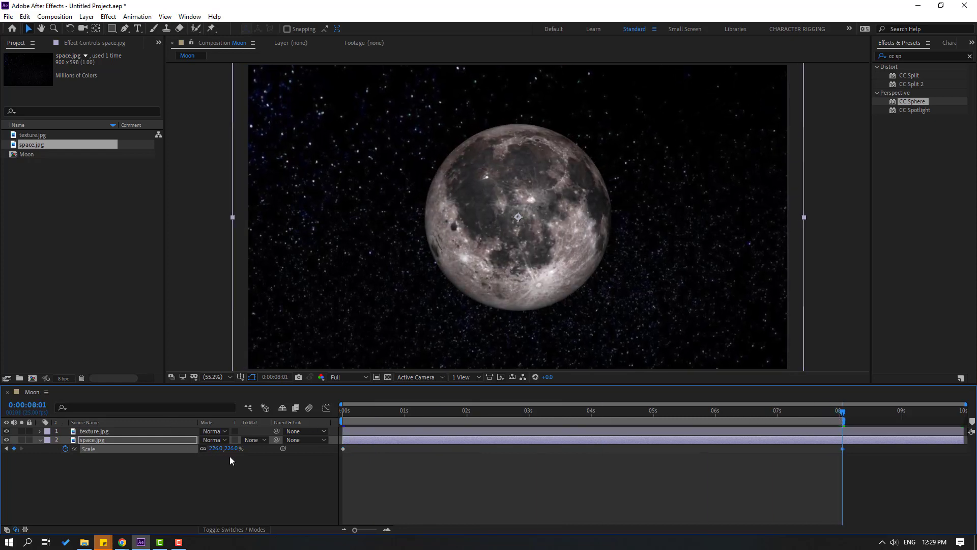
{"action": "key", "text": "space"}
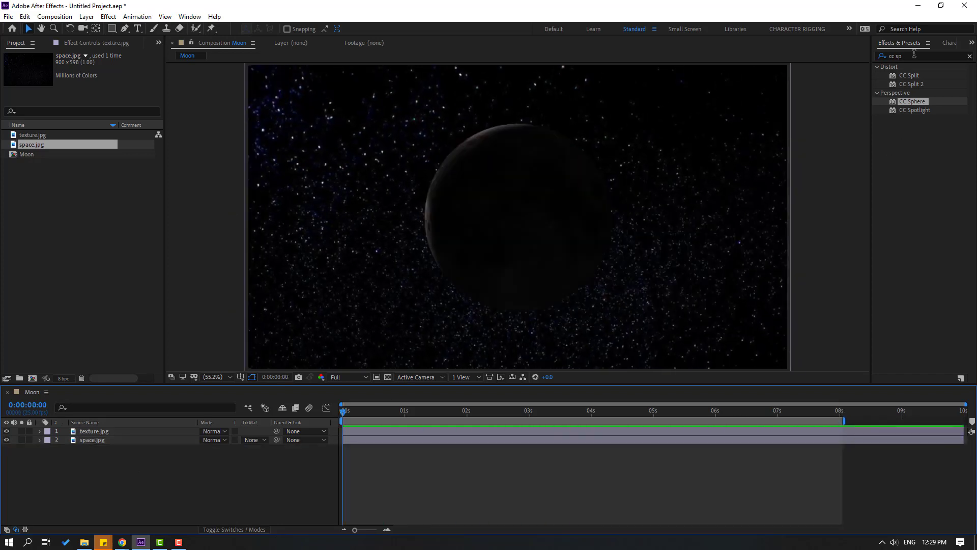
- Search the effects for "disp" and apply Displacement Map to the texture.jpg layer
{"action": "left_click", "coordinate": [914, 54]}
{"action": "type", "text": "disp"}
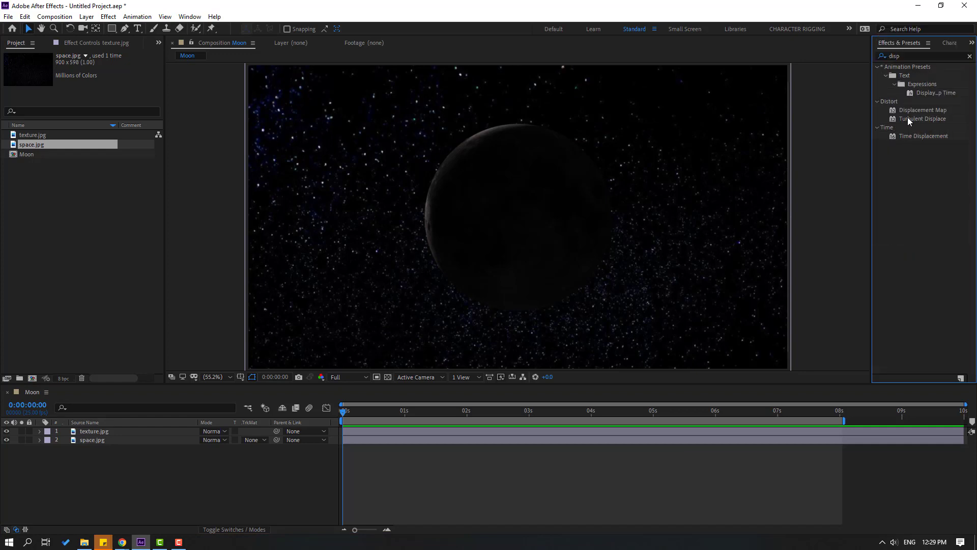
{"action": "left_click", "coordinate": [927, 111]}
{"action": "left_click_drag", "start_coordinate": [912, 112], "coordinate": [86, 432]}
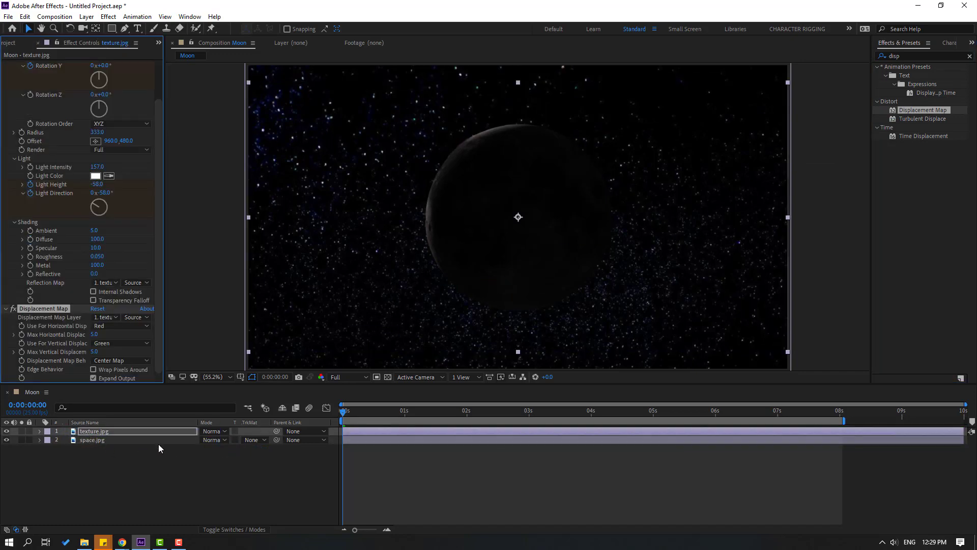
- Set the Displacement Map's Max Horizontal Displacement and Max Vertical Displacement to 0
{"action": "left_click_drag", "start_coordinate": [347, 411], "coordinate": [579, 411]}
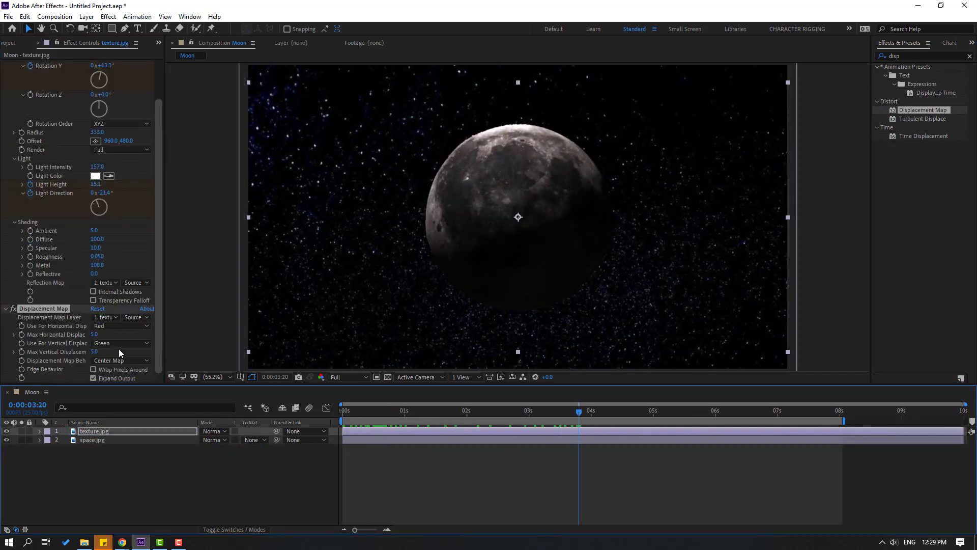
{"action": "left_click", "coordinate": [94, 335]}
{"action": "type", "text": "0"}
{"action": "key", "text": "Return"}
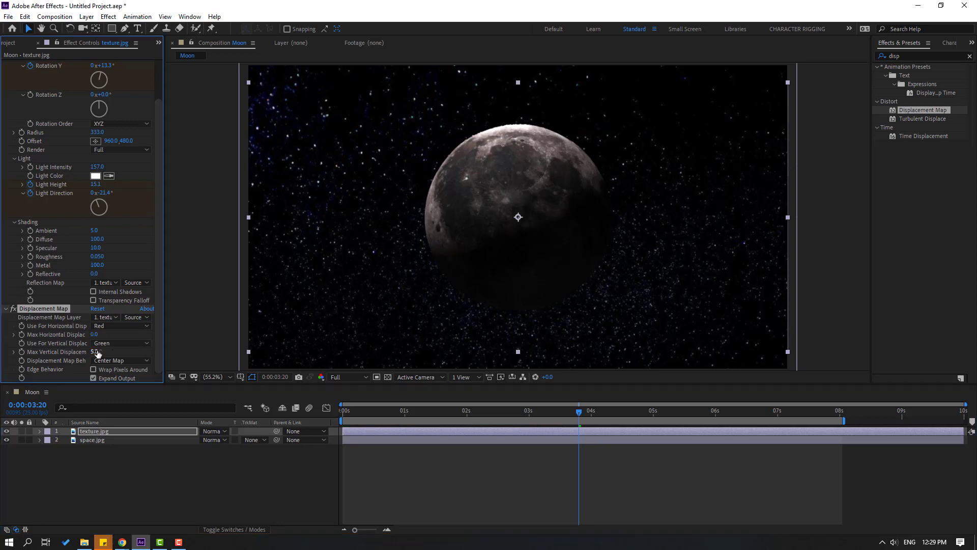
{"action": "left_click", "coordinate": [94, 352]}
{"action": "type", "text": "0"}
{"action": "key", "text": "Return"}
- Add keyframes for Max Horizontal and Max Vertical Displacement at 0:00:01:11 and reveal the layer's keyframed properties
{"action": "left_click_drag", "start_coordinate": [549, 407], "coordinate": [432, 411]}
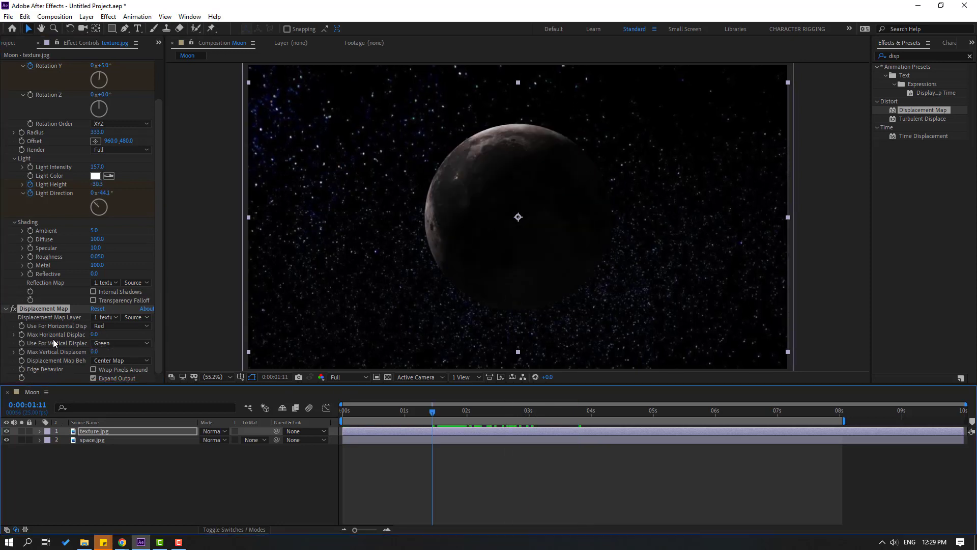
{"action": "left_click", "coordinate": [22, 335]}
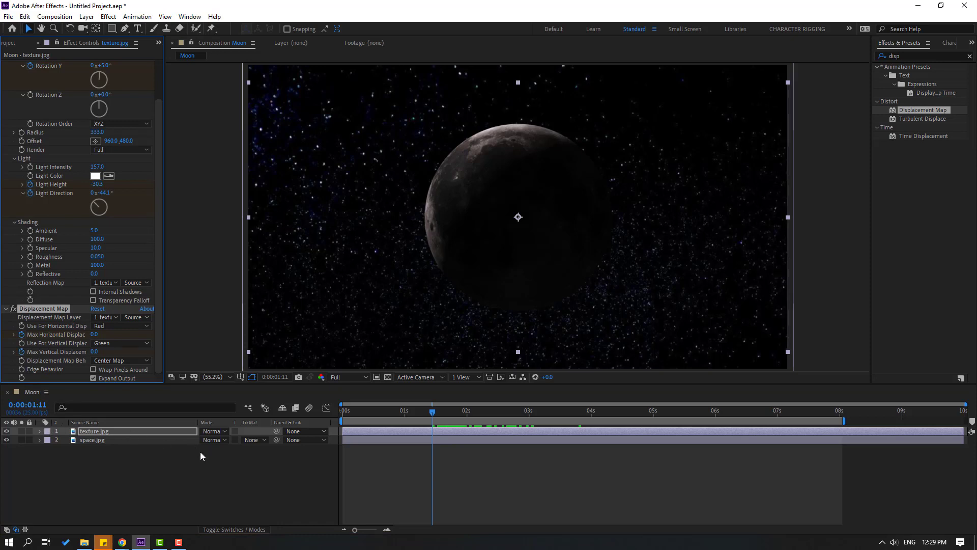
{"action": "key", "text": "u"}
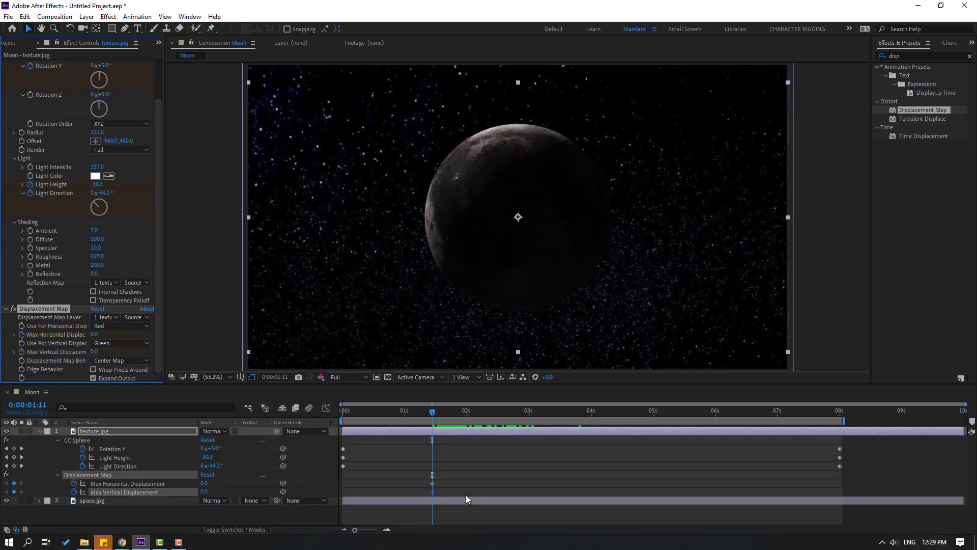
- Keyframe the Displacement Map's Max Horizontal Displacement at 78 at 0:00:01:14 and back to 0 at 0:00:01:17
{"action": "key", "text": "Page_Down"}
{"action": "key", "text": "Page_Down"}
{"action": "key", "text": "Page_Down"}
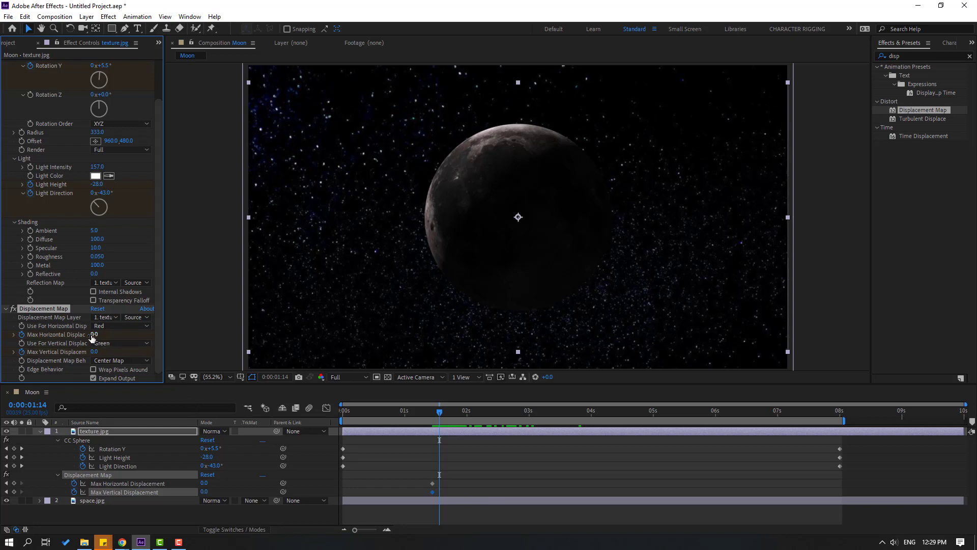
{"action": "left_click_drag", "start_coordinate": [93, 338], "coordinate": [133, 338]}
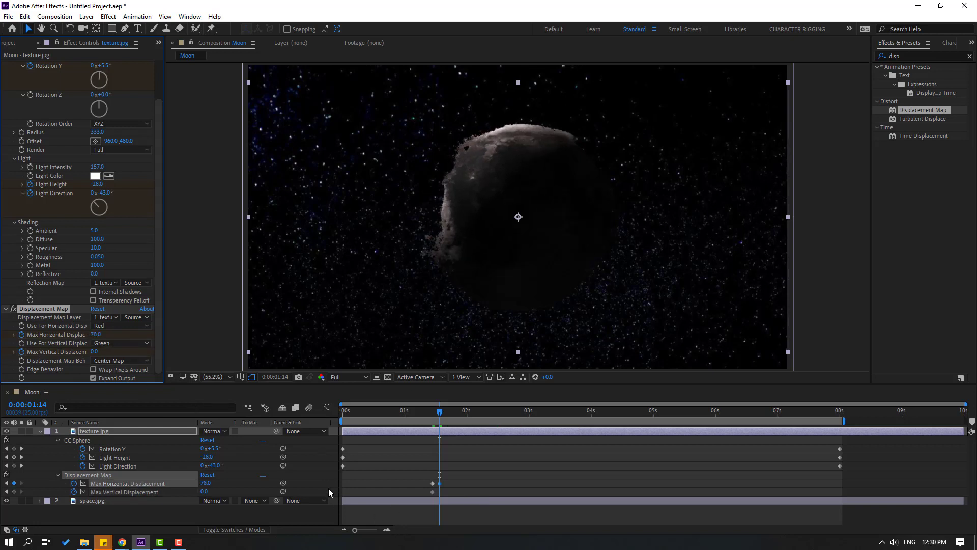
{"action": "key", "text": "Page_Down"}
{"action": "key", "text": "Page_Down"}
{"action": "key", "text": "Page_Down"}
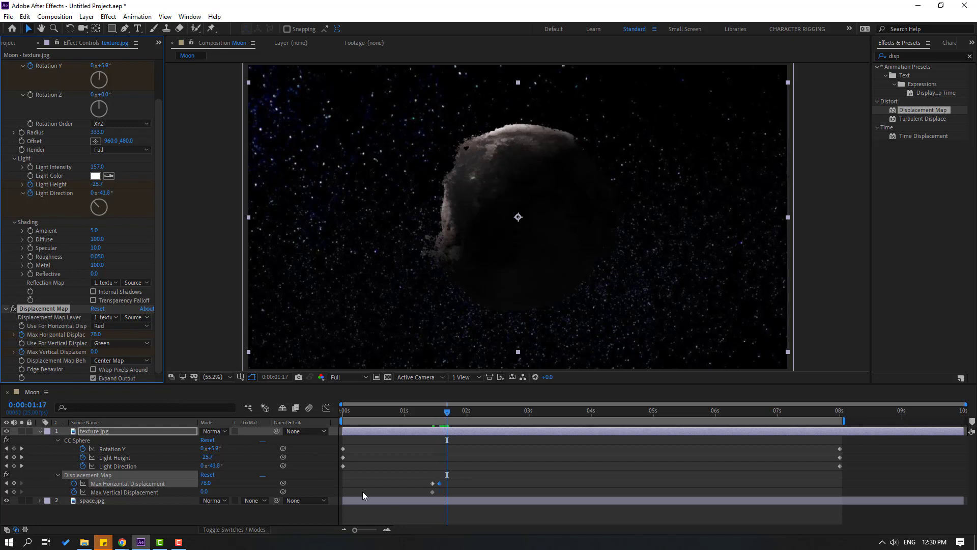
{"action": "left_click", "coordinate": [96, 335]}
{"action": "type", "text": "0"}
{"action": "key", "text": "Return"}
- Set the Max Horizontal Displacement keyframe at 0:00:01:14 to 50 and preview the animation
{"action": "mouse_move", "coordinate": [428, 417]}
{"action": "left_mouse_down"}
{"action": "mouse_move", "coordinate": [449, 416]}
{"action": "mouse_move", "coordinate": [439, 417]}
{"action": "left_mouse_up"}
{"action": "left_click_drag", "start_coordinate": [439, 417], "coordinate": [440, 417]}
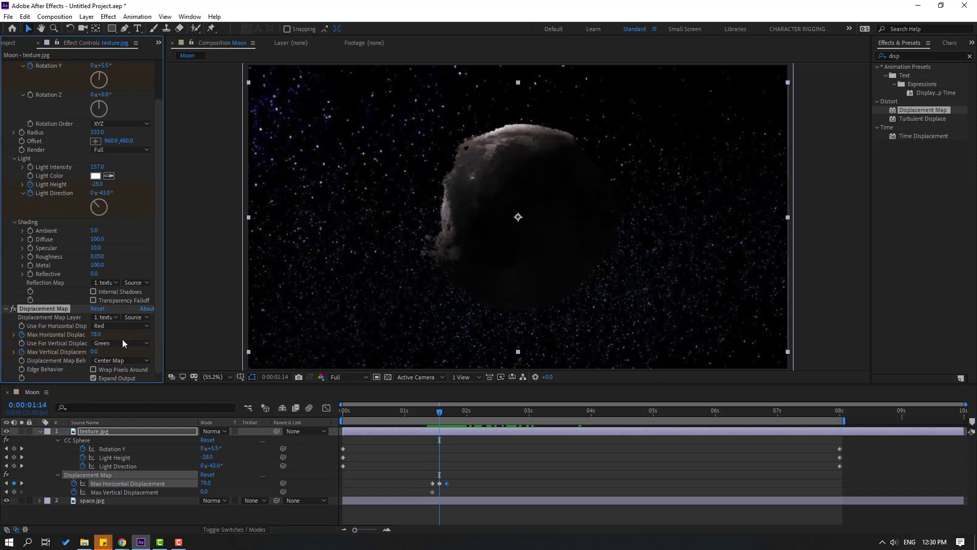
{"action": "left_click", "coordinate": [97, 334]}
{"action": "type", "text": "50"}
{"action": "key", "text": "Return"}
{"action": "key", "text": "space"}
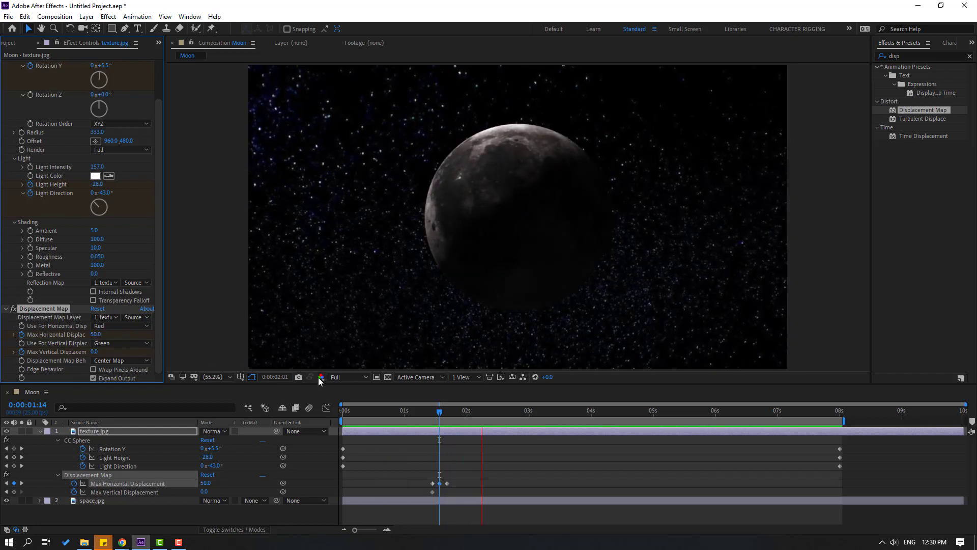
- Set the Max Horizontal Displacement keyframe at 0:00:01:14 to 120 and preview the distortion
{"action": "left_click", "coordinate": [435, 415]}
{"action": "left_click_drag", "start_coordinate": [438, 414], "coordinate": [439, 415]}
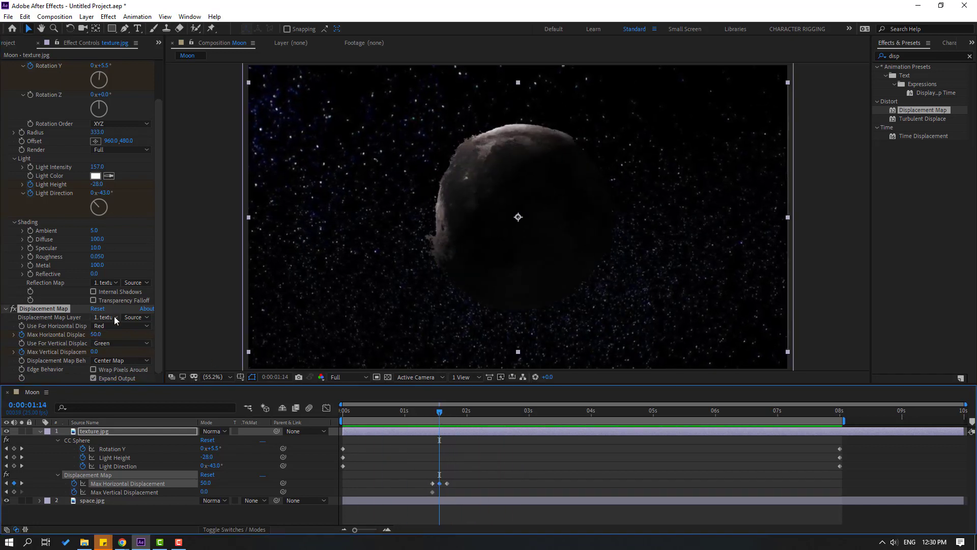
{"action": "left_click_drag", "start_coordinate": [93, 335], "coordinate": [139, 343]}
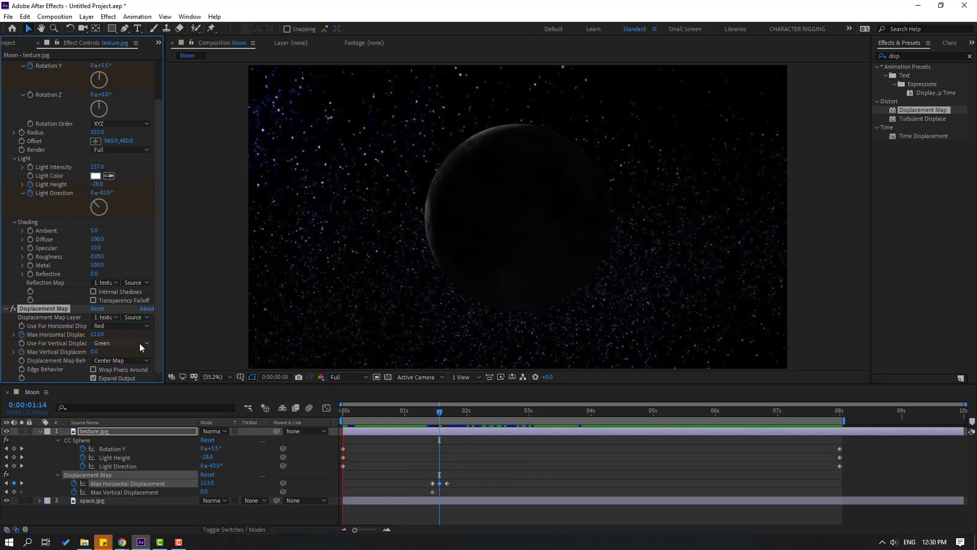
{"action": "left_click", "coordinate": [105, 336]}
{"action": "key", "text": "Return"}
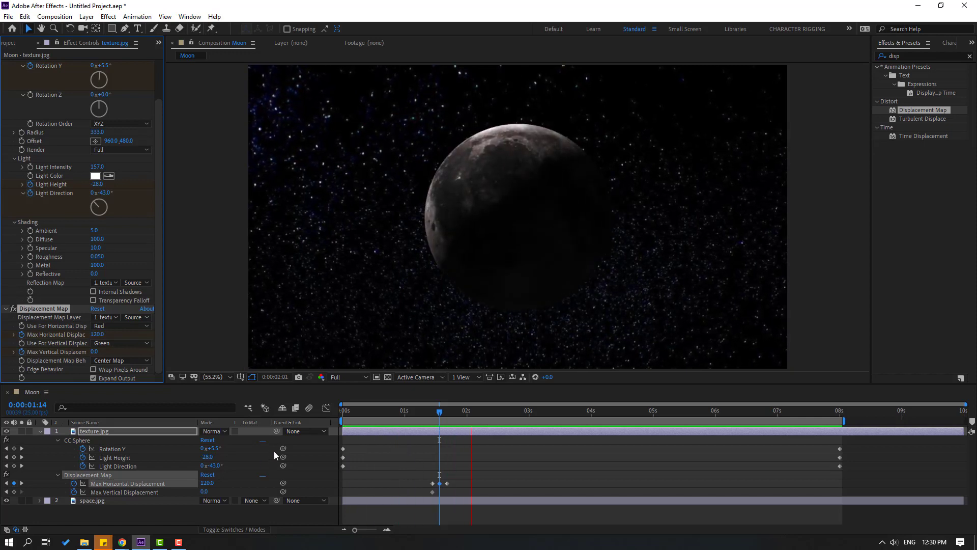
{"action": "left_click", "coordinate": [438, 412]}
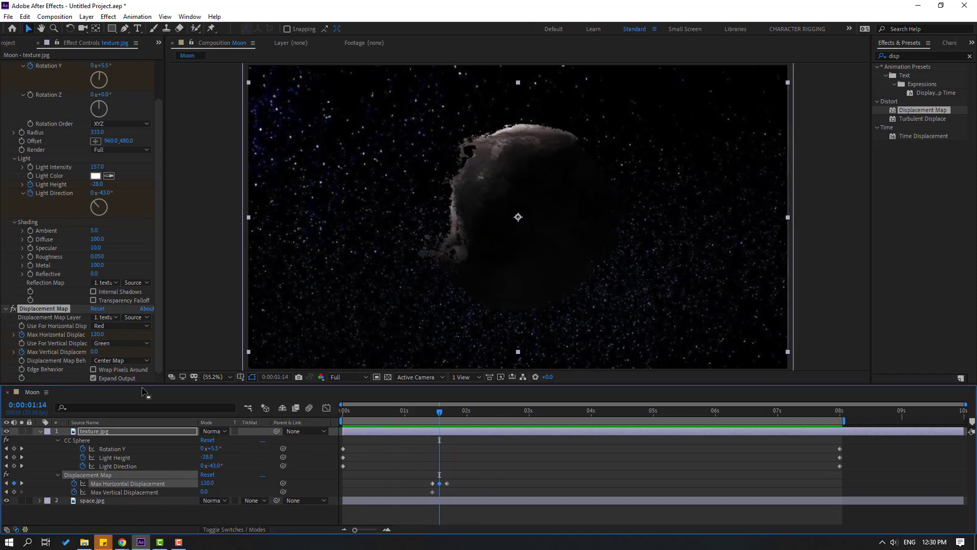
- Keyframe Max Vertical Displacement at 50 at 0:00:01:14 and back to 0 at 0:00:01:17
{"action": "left_click_drag", "start_coordinate": [97, 352], "coordinate": [122, 351]}
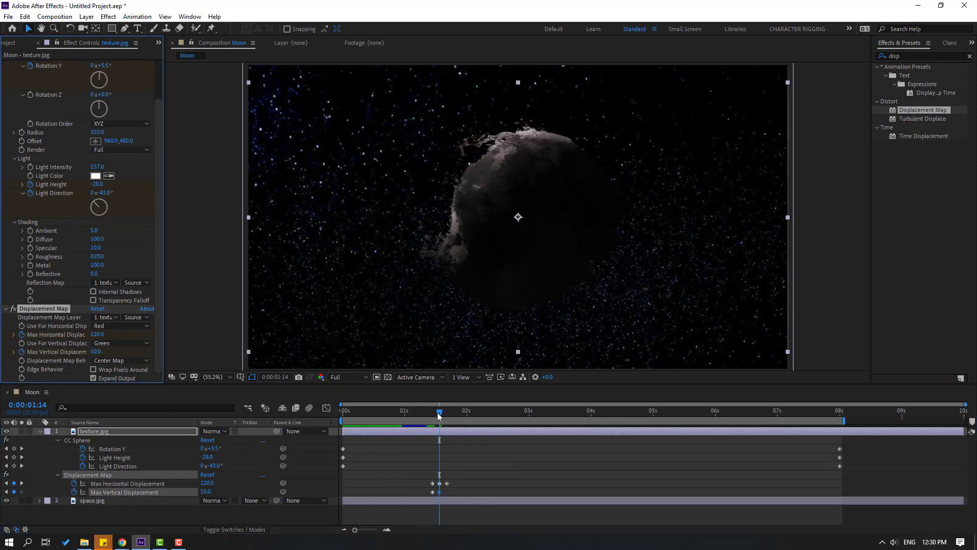
{"action": "left_click_drag", "start_coordinate": [438, 417], "coordinate": [447, 411]}
{"action": "left_click", "coordinate": [95, 352]}
{"action": "type", "text": "0"}
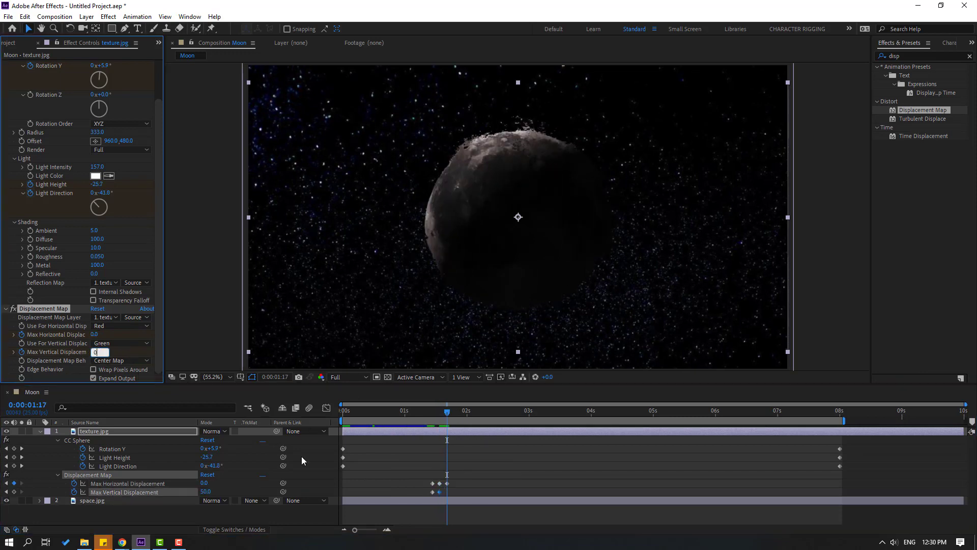
{"action": "key", "text": "Return"}
- Apply Easy Ease to all the displacement keyframes and shift the Max Vertical Displacement set to start at 0:00:02:20
{"action": "left_click_drag", "start_coordinate": [467, 511], "coordinate": [526, 494]}
{"action": "right_click", "coordinate": [431, 493]}
{"action": "mouse_move", "coordinate": [530, 488]}
{"action": "left_click", "coordinate": [625, 420]}
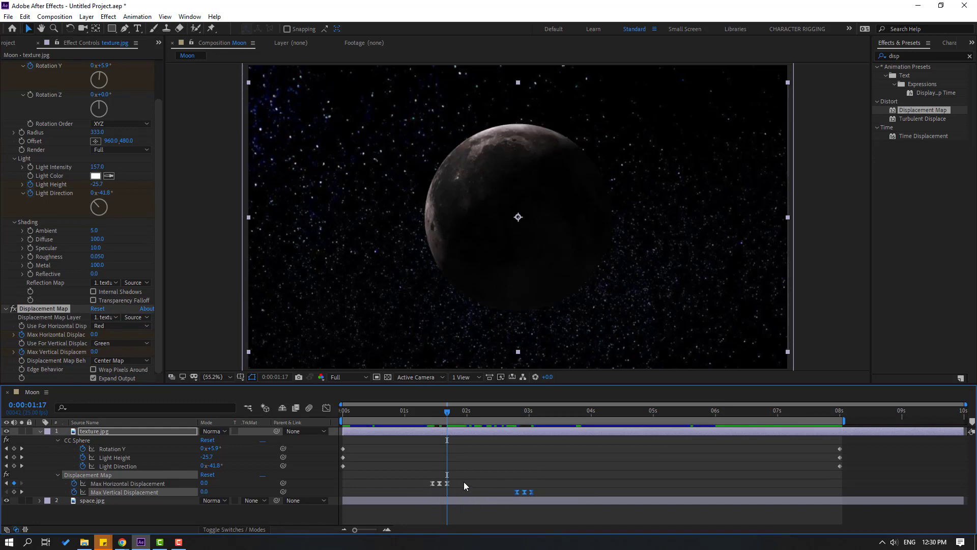
- Copy the three Max Horizontal Displacement keyframes and paste them at 0:00:04:09
{"action": "left_click_drag", "start_coordinate": [464, 480], "coordinate": [395, 494]}
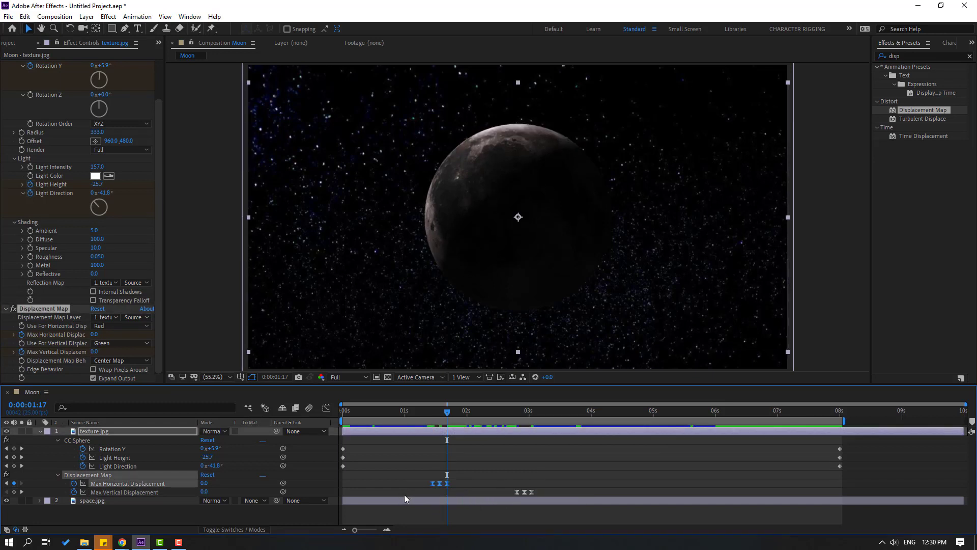
{"action": "left_click_drag", "start_coordinate": [558, 410], "coordinate": [614, 413]}
{"action": "key", "text": "ctrl+v"}
- Copy the three Max Vertical Displacement keyframes, paste them at 0:00:06:00 and preview the composition
{"action": "left_click_drag", "start_coordinate": [545, 491], "coordinate": [441, 510]}
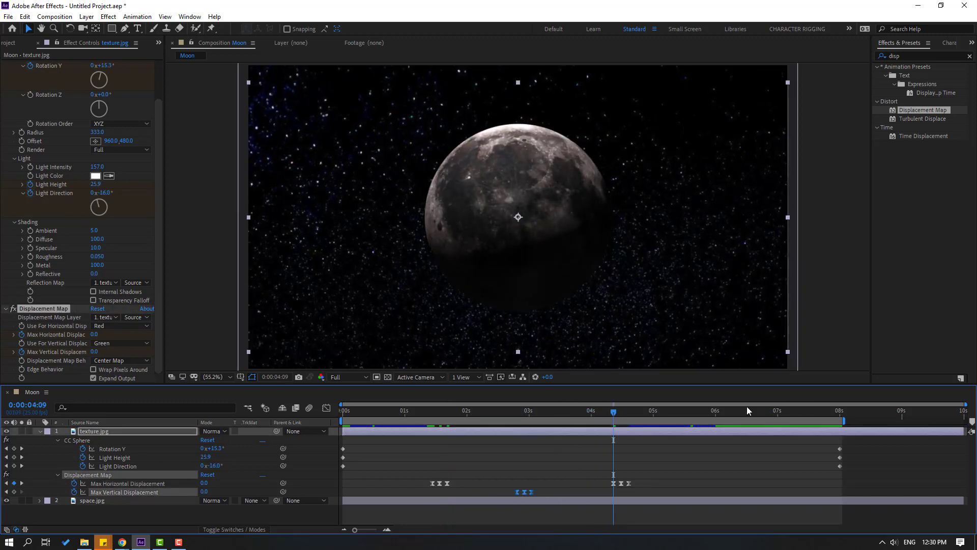
{"action": "left_click", "coordinate": [715, 412]}
{"action": "key", "text": "space"}
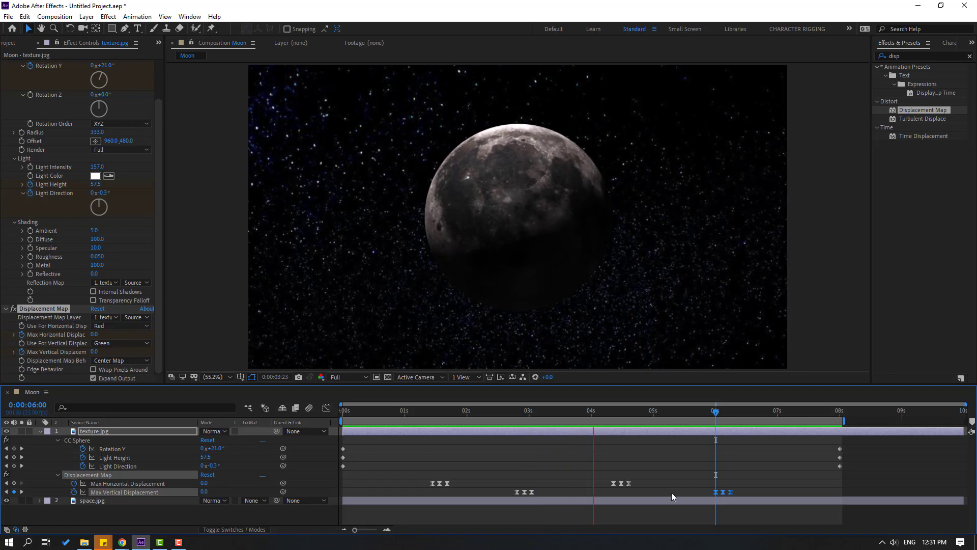
{"action": "scroll", "coordinate": [638, 276], "scroll_direction": "down", "scroll_amount": 1}
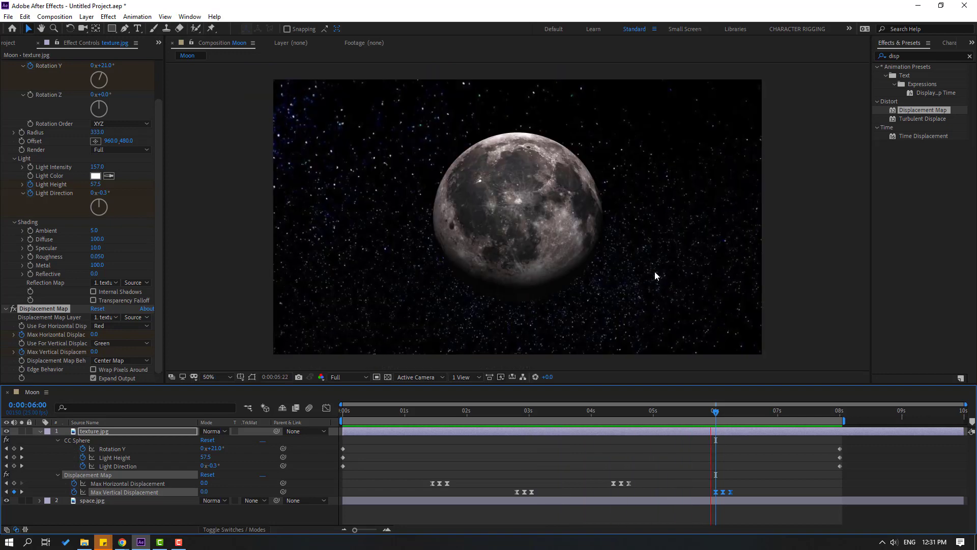
- Duplicate the texture.jpg layer and collapse the original layer's properties
{"action": "left_click_drag", "start_coordinate": [719, 414], "coordinate": [349, 420]}
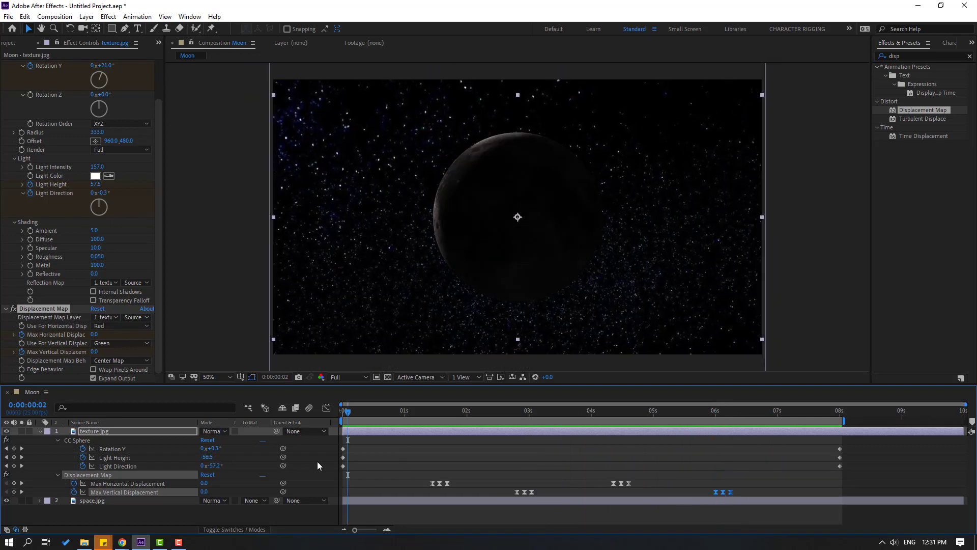
{"action": "left_click", "coordinate": [94, 433]}
{"action": "key", "text": "ctrl+d"}
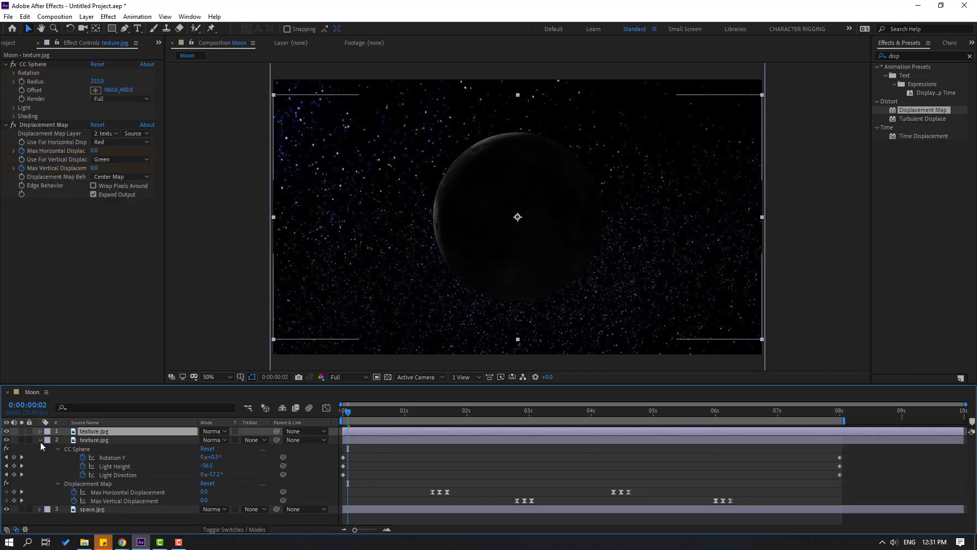
{"action": "left_click", "coordinate": [40, 440]}
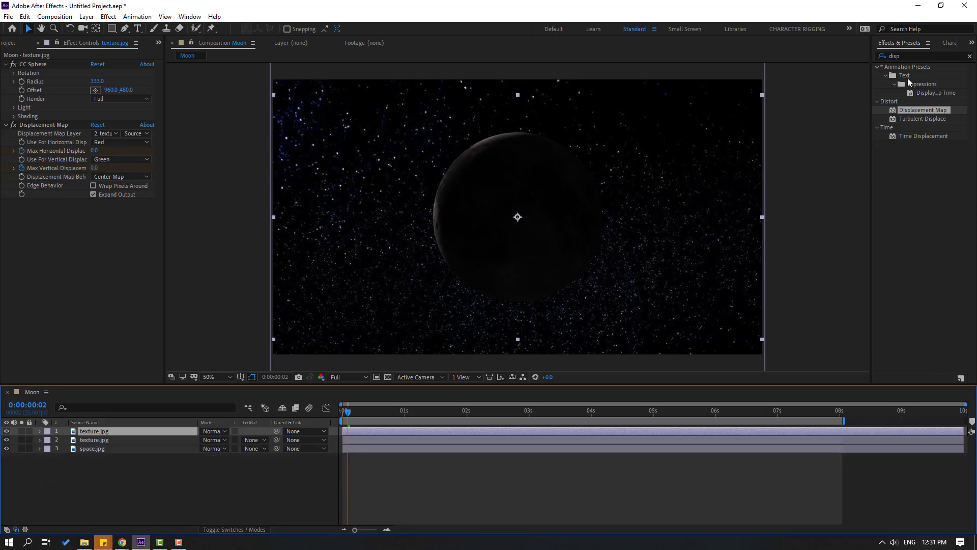
- Search the effects for "hue" and apply Hue/Saturation to the topmost texture.jpg layer
{"action": "left_click", "coordinate": [913, 56]}
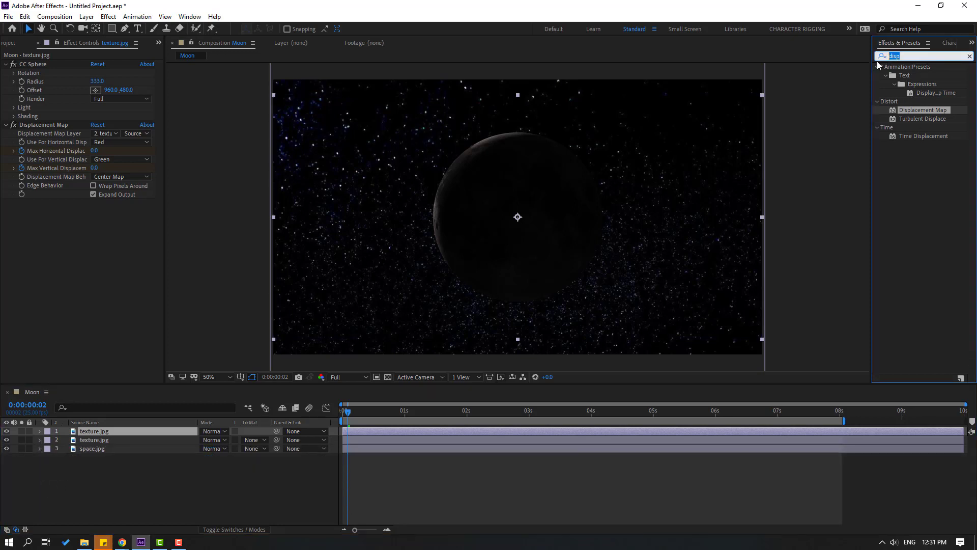
{"action": "type", "text": "hue"}
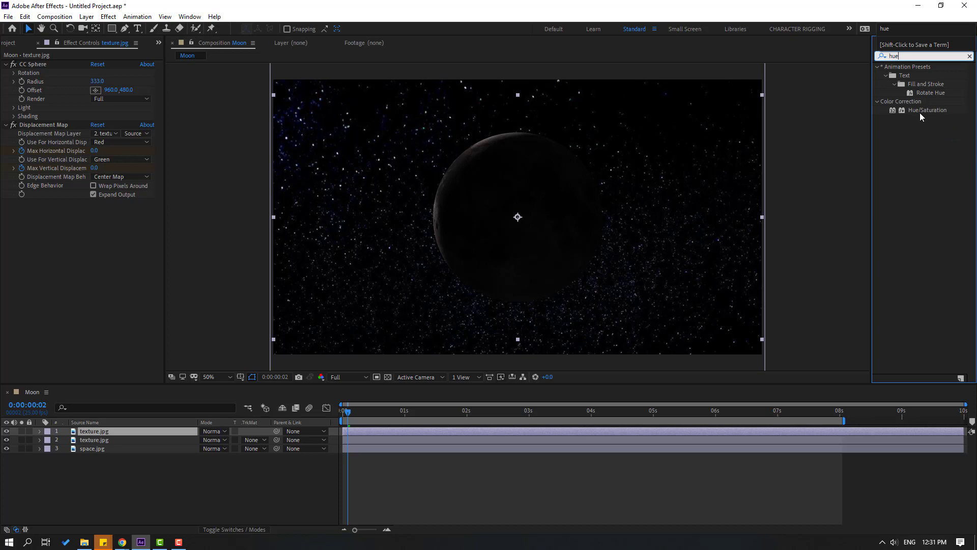
{"action": "left_click_drag", "start_coordinate": [921, 117], "coordinate": [96, 430]}
- Rename the topmost texture.jpg layer to "red"
{"action": "left_click", "coordinate": [95, 432]}
{"action": "key", "text": "Return"}
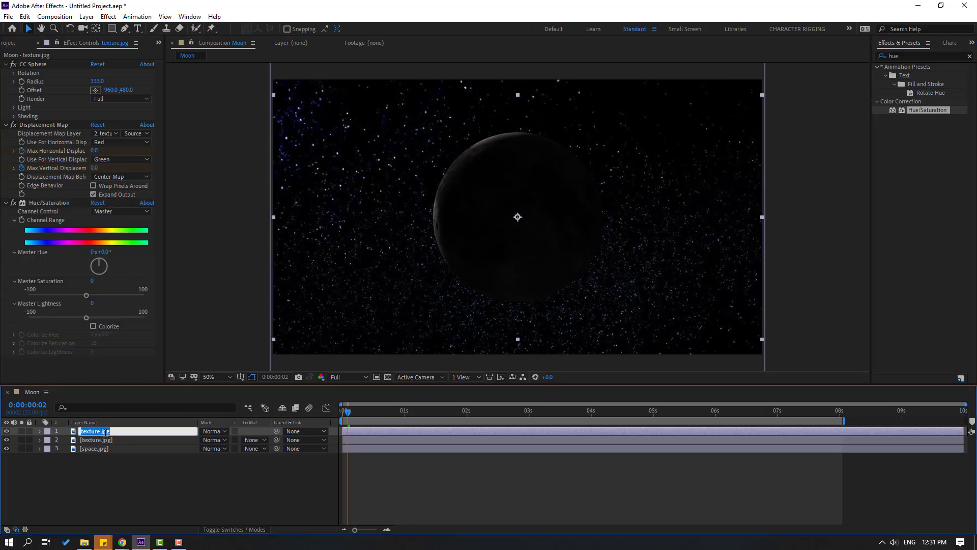
{"action": "type", "text": "red"}
{"action": "key", "text": "Return"}
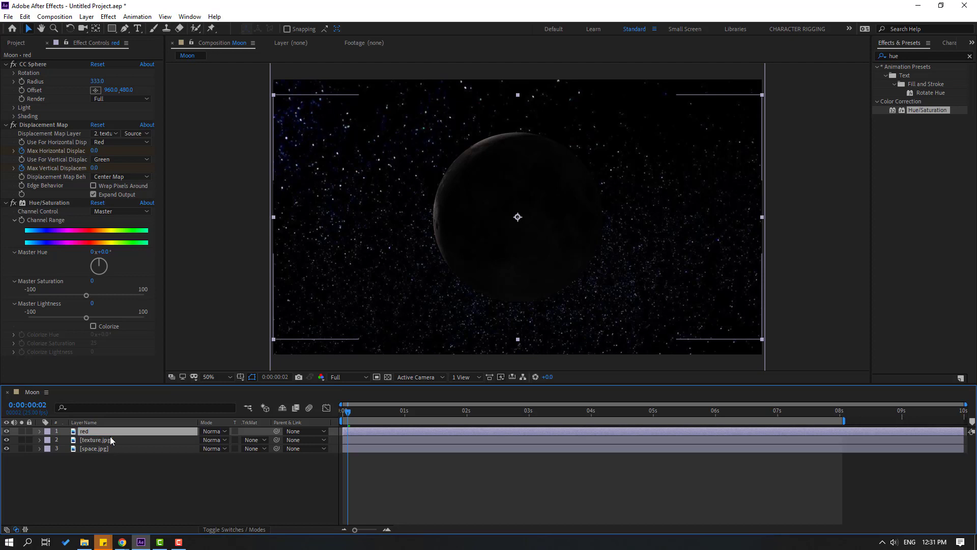
- Enable Colorize in the red layer's Hue/Saturation, with Colorize Saturation 81 and Colorize Lightness 2
{"action": "left_click", "coordinate": [93, 326]}
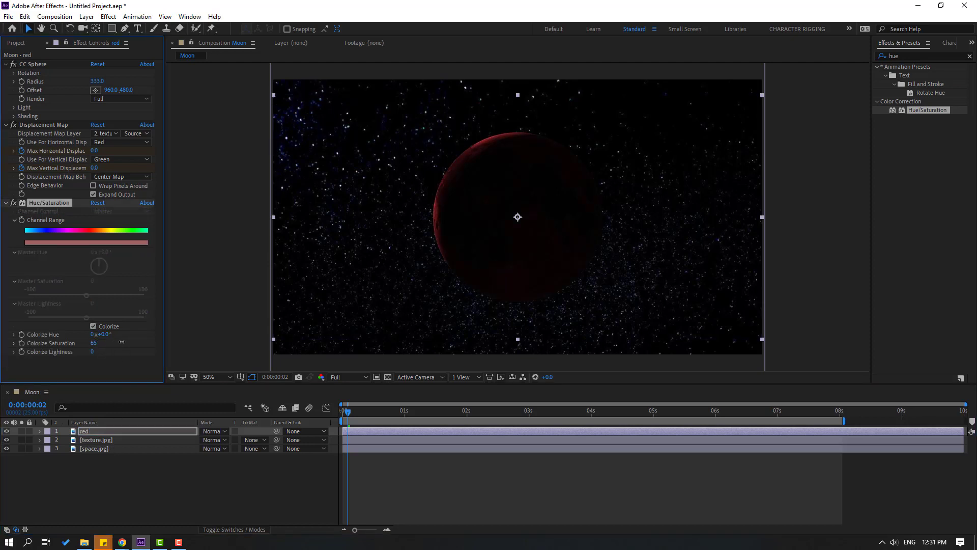
{"action": "left_click_drag", "start_coordinate": [372, 410], "coordinate": [457, 417]}
{"action": "key", "text": "space"}
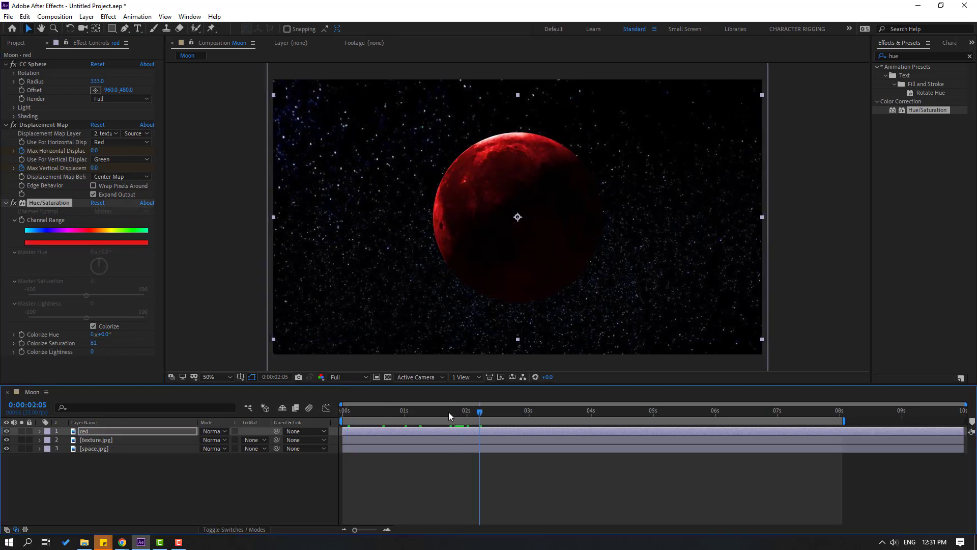
{"action": "mouse_move", "coordinate": [93, 352]}
{"action": "left_mouse_down"}
{"action": "mouse_move", "coordinate": [122, 351]}
{"action": "mouse_move", "coordinate": [109, 353]}
{"action": "left_mouse_up"}
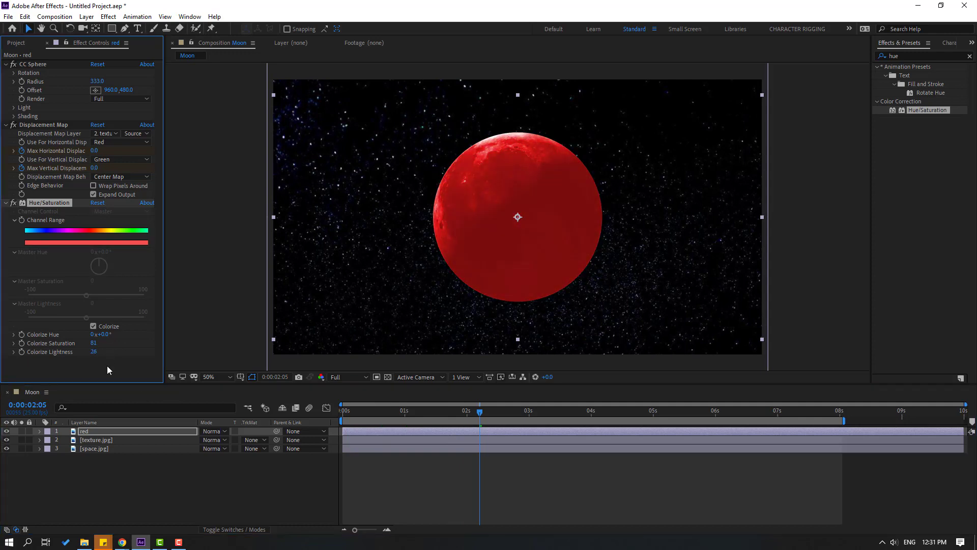
{"action": "key", "text": "ctrl+z"}
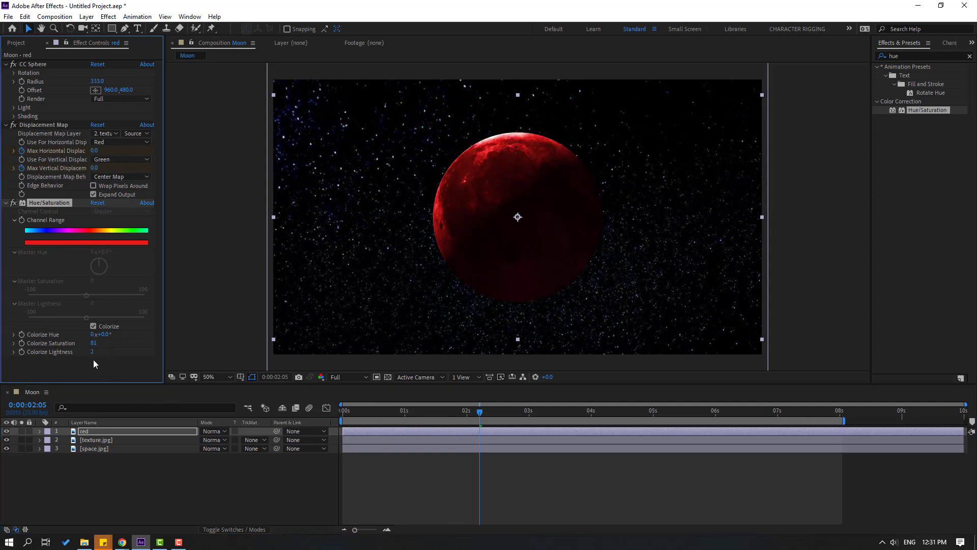
- Trim the red layer's start to the first displacement keyframe at 0:00:01:11 and split the layer at 0:00:01:17
{"action": "left_click_drag", "start_coordinate": [477, 417], "coordinate": [432, 418]}
{"action": "key", "text": "u"}
{"action": "left_click_drag", "start_coordinate": [341, 434], "coordinate": [447, 416]}
{"action": "left_click", "coordinate": [25, 16]}
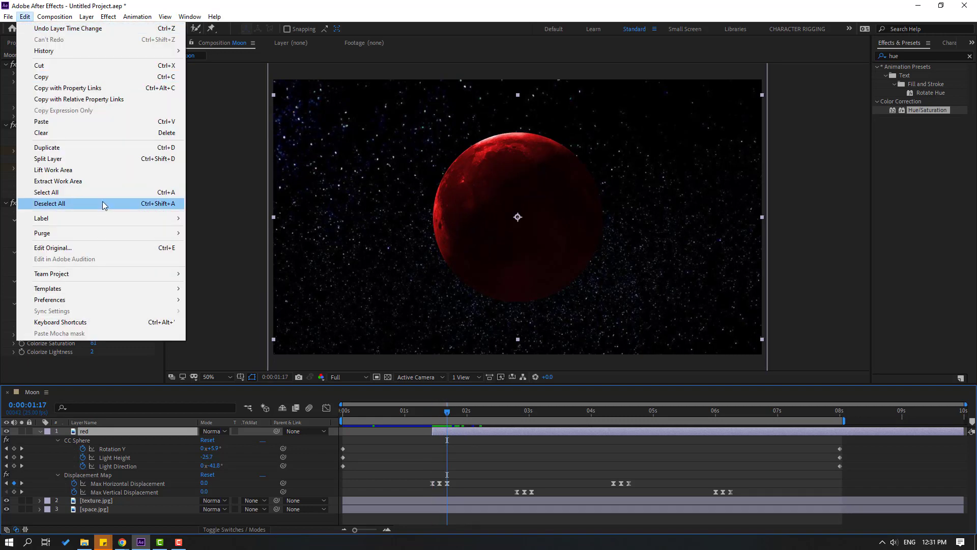
{"action": "left_click", "coordinate": [148, 161]}
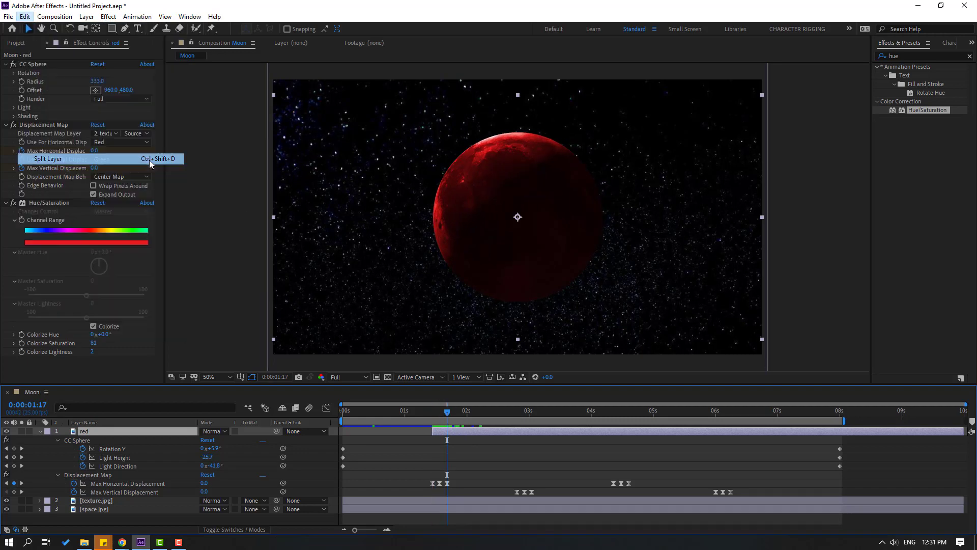
- Split the red 2 layer at 0:00:02:20 and delete its segment between 0:00:01:17 and 0:00:02:20
{"action": "left_click_drag", "start_coordinate": [493, 419], "coordinate": [518, 417]}
{"action": "left_click", "coordinate": [24, 16]}
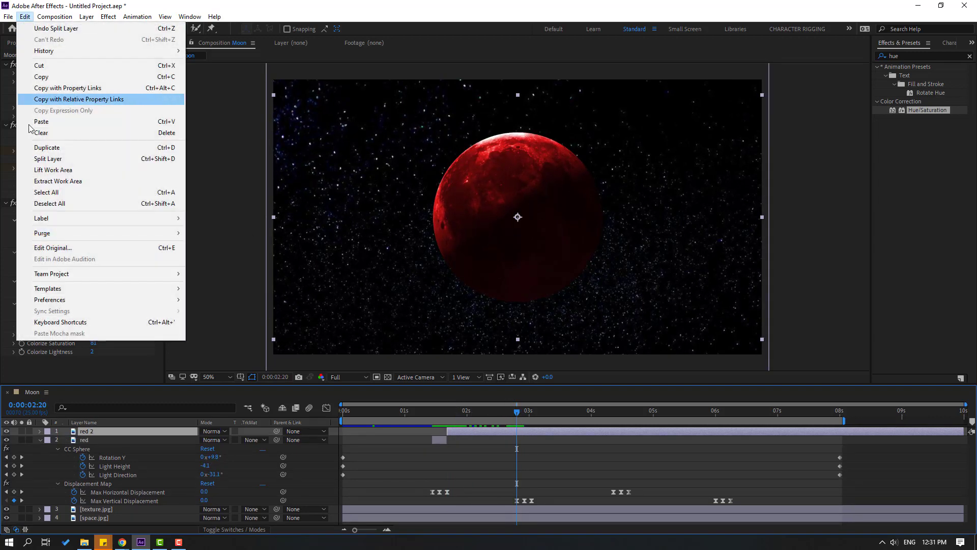
{"action": "left_click", "coordinate": [102, 158]}
{"action": "left_click", "coordinate": [484, 441]}
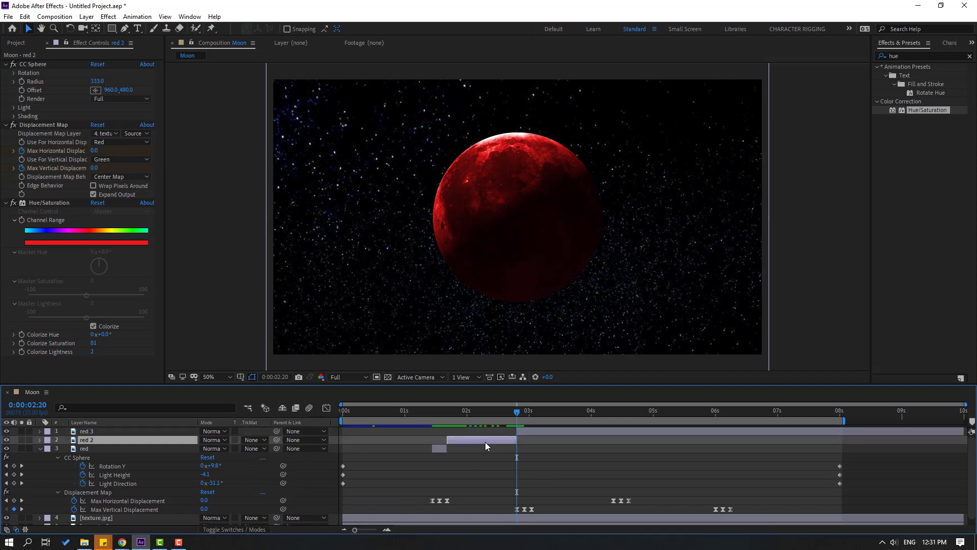
{"action": "key", "text": "Delete"}
- Split the red 3 layer at 0:00:03:01, at the end of the vertical displacement keyframes
{"action": "left_click_drag", "start_coordinate": [427, 414], "coordinate": [531, 415]}
{"action": "left_click", "coordinate": [537, 432]}
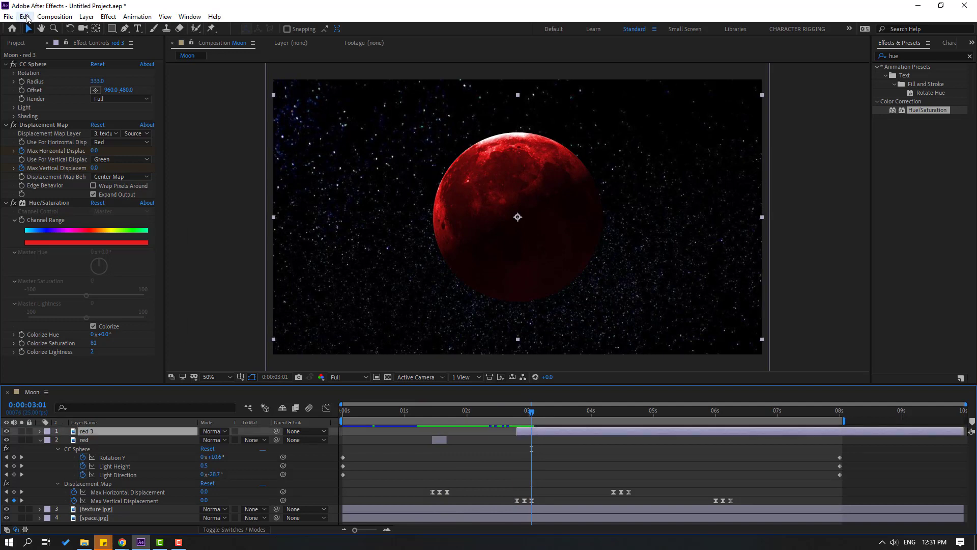
{"action": "left_click", "coordinate": [25, 17]}
{"action": "left_click", "coordinate": [63, 159]}
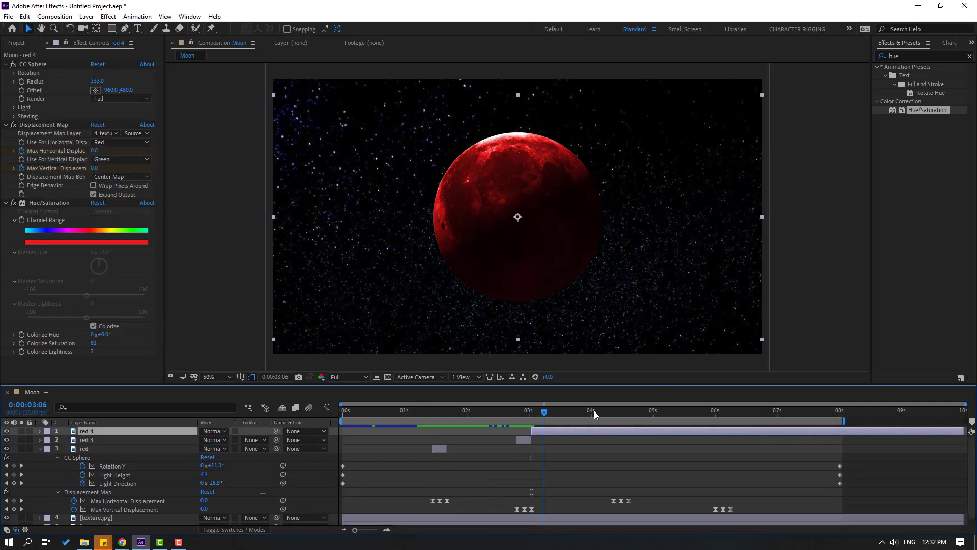
- Split the red 4 layer at 0:00:04:09, the second horizontal glitch's first keyframe, and delete its segment before that time
{"action": "left_click_drag", "start_coordinate": [594, 410], "coordinate": [613, 418]}
{"action": "left_click", "coordinate": [25, 16]}
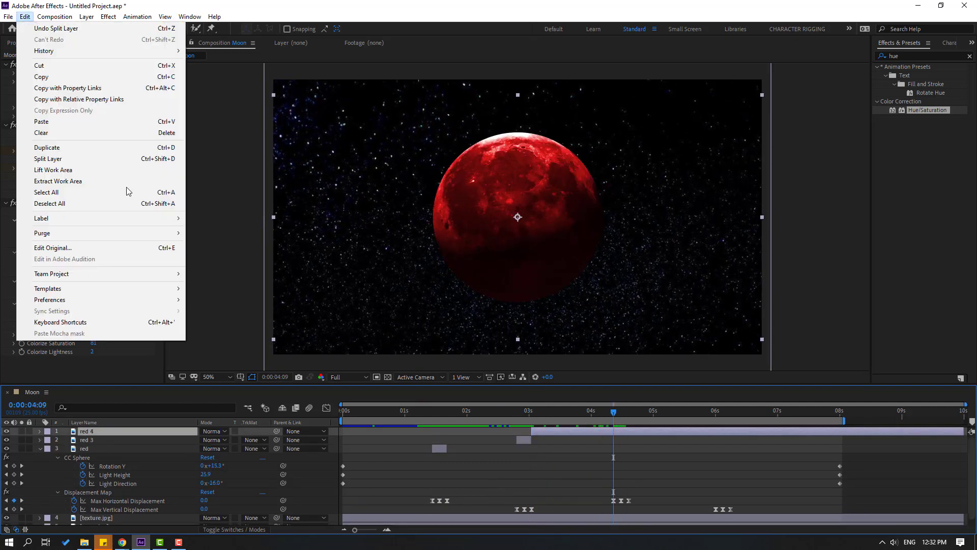
{"action": "left_click", "coordinate": [66, 160]}
{"action": "left_click", "coordinate": [579, 441]}
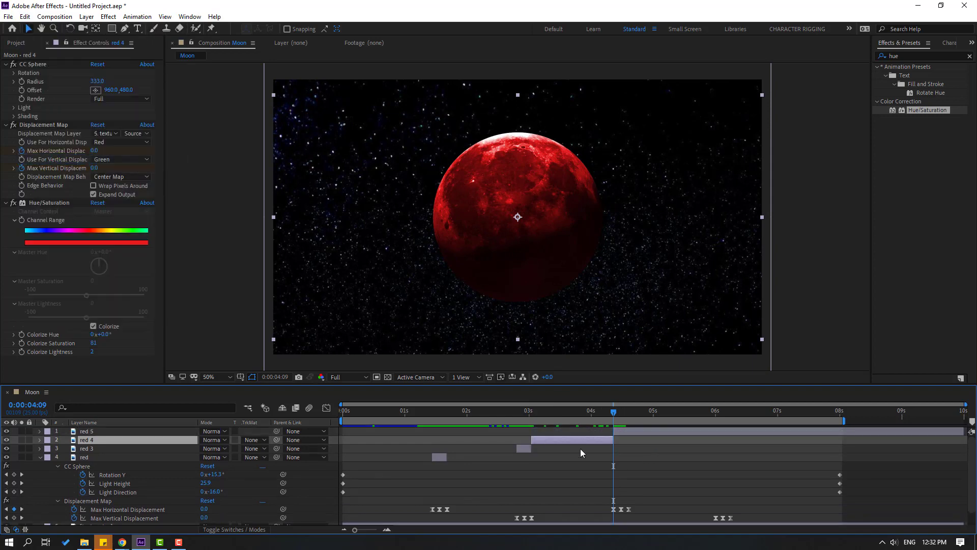
{"action": "key", "text": "Delete"}
- Split the red 5 layer at 0:00:04:15, on the last horizontal displacement keyframe
{"action": "left_click", "coordinate": [624, 411]}
{"action": "left_click", "coordinate": [630, 411]}
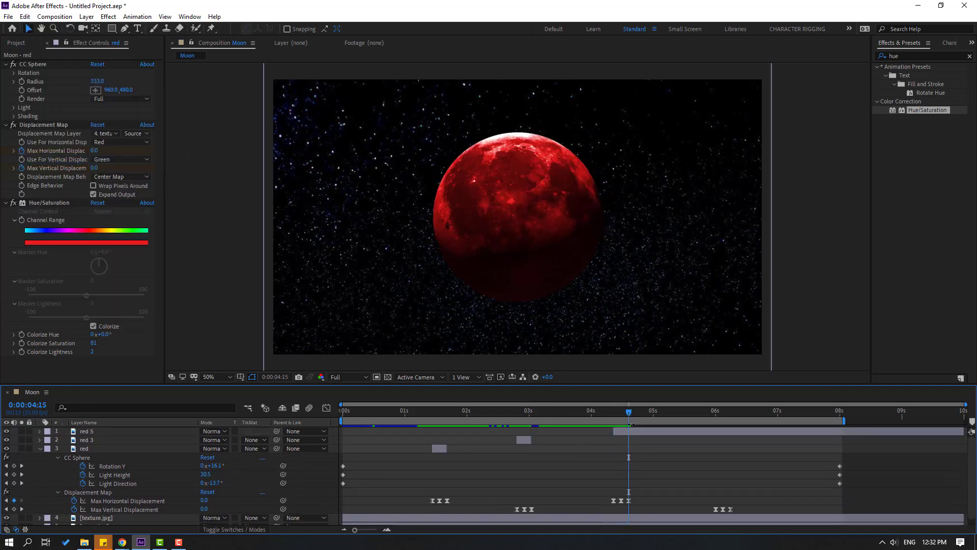
{"action": "left_click", "coordinate": [640, 433]}
{"action": "left_click", "coordinate": [27, 18]}
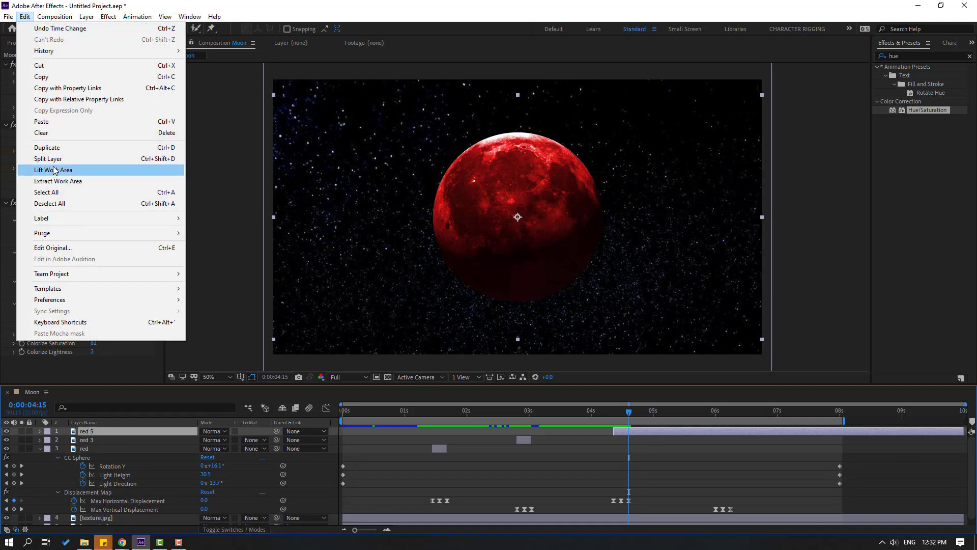
{"action": "left_click", "coordinate": [66, 160]}
- Split the red 6 layer at 0:00:06:00 and delete its segment between 0:00:04:15 and 0:00:06:00
{"action": "left_click_drag", "start_coordinate": [636, 415], "coordinate": [717, 424]}
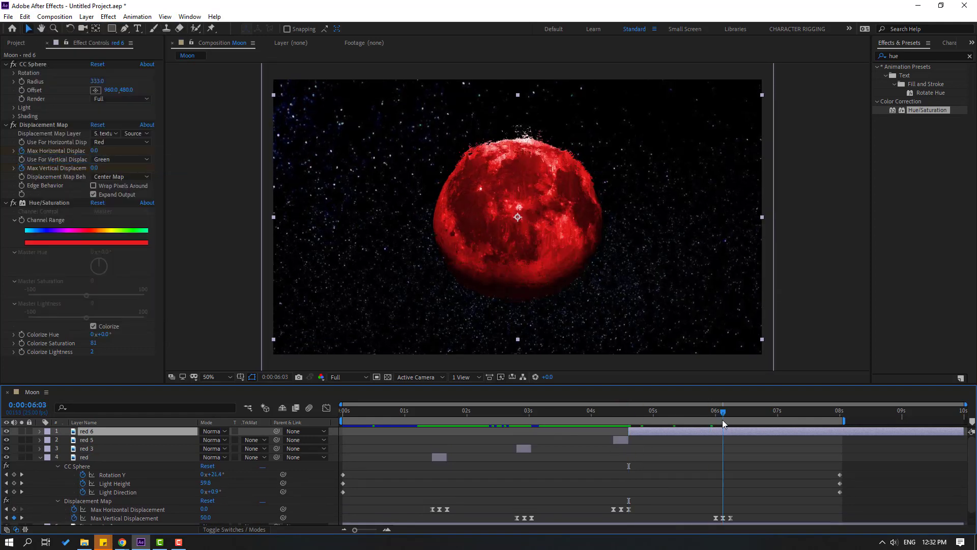
{"action": "left_click", "coordinate": [26, 19]}
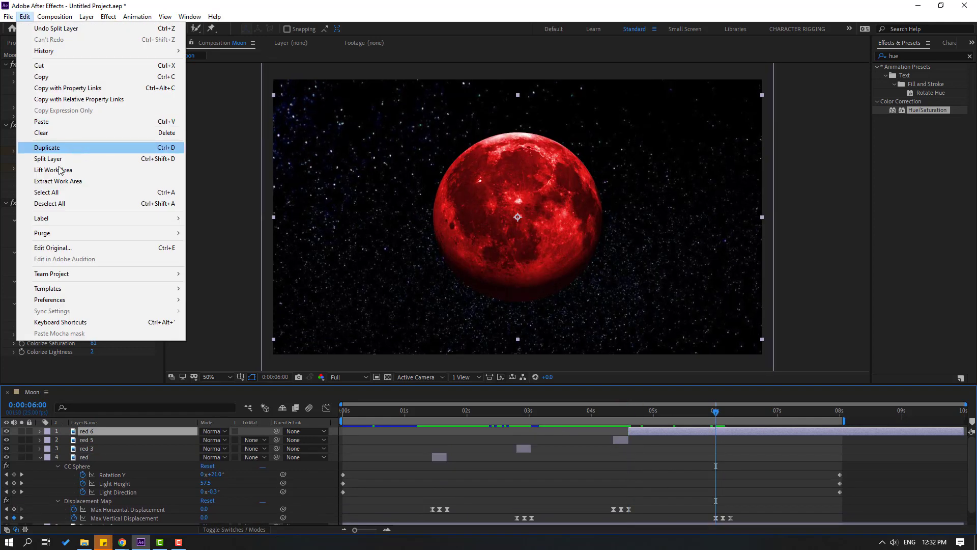
{"action": "left_click", "coordinate": [66, 159]}
{"action": "key", "text": "Delete"}
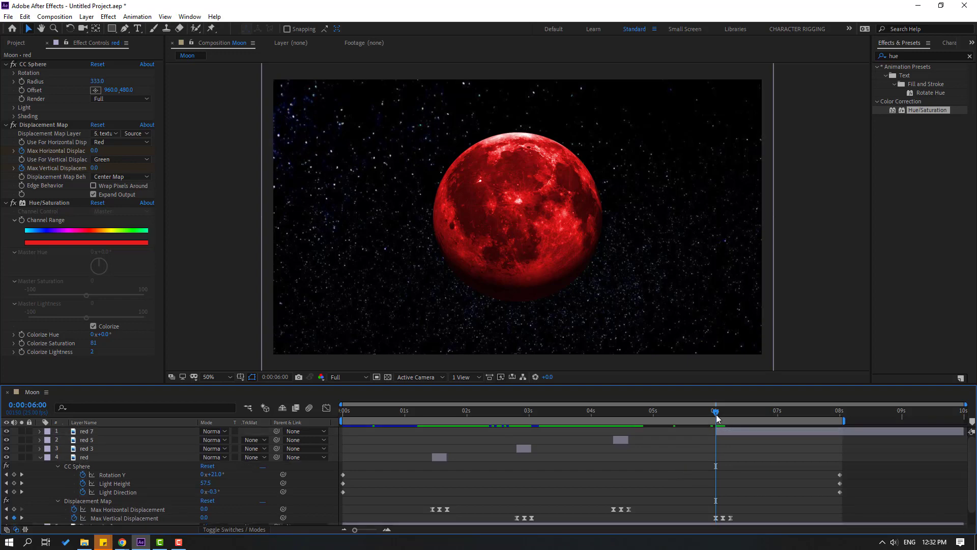
- Split the red 7 layer at 0:00:06:06, on the last vertical displacement keyframe, and delete the segment after that time
{"action": "left_click", "coordinate": [729, 411]}
{"action": "left_click", "coordinate": [731, 431]}
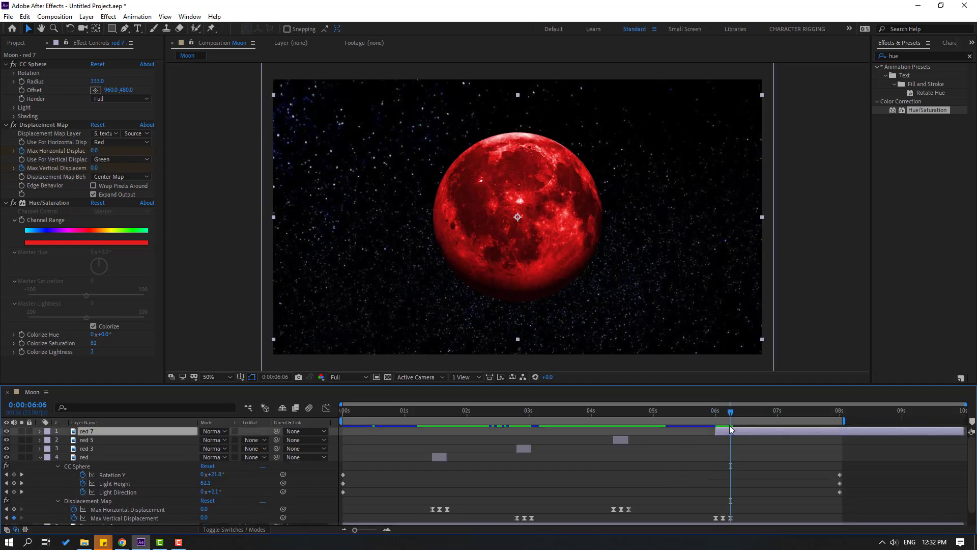
{"action": "left_click", "coordinate": [26, 17]}
{"action": "left_click", "coordinate": [66, 160]}
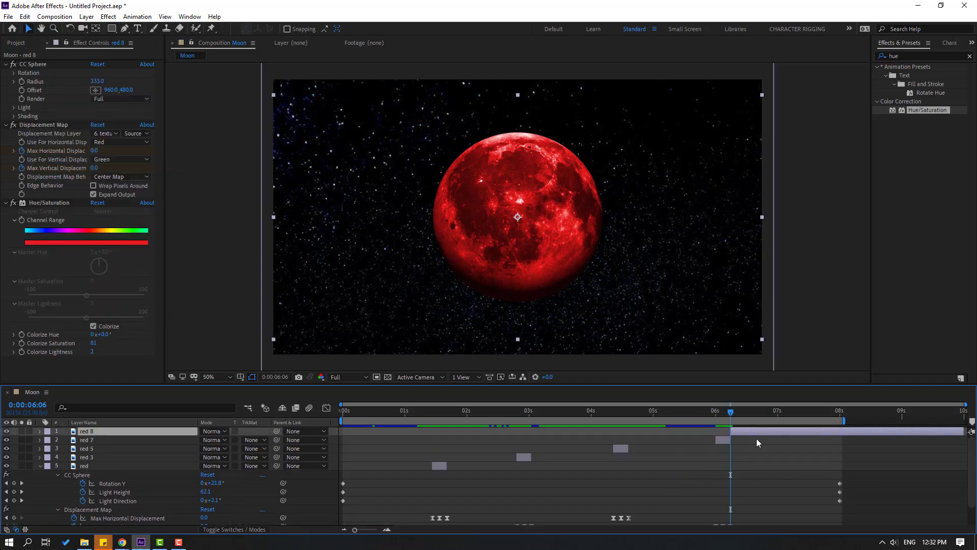
{"action": "key", "text": "Delete"}
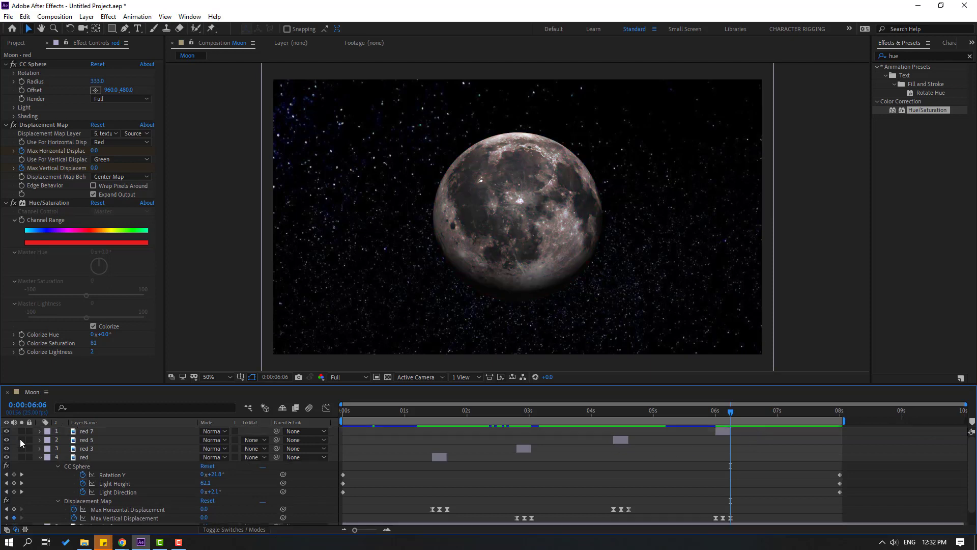
- Collapse the red layer's properties and play a preview of the Moon composition to check the red glitches
{"action": "left_click", "coordinate": [40, 457]}
{"action": "key", "text": "space"}
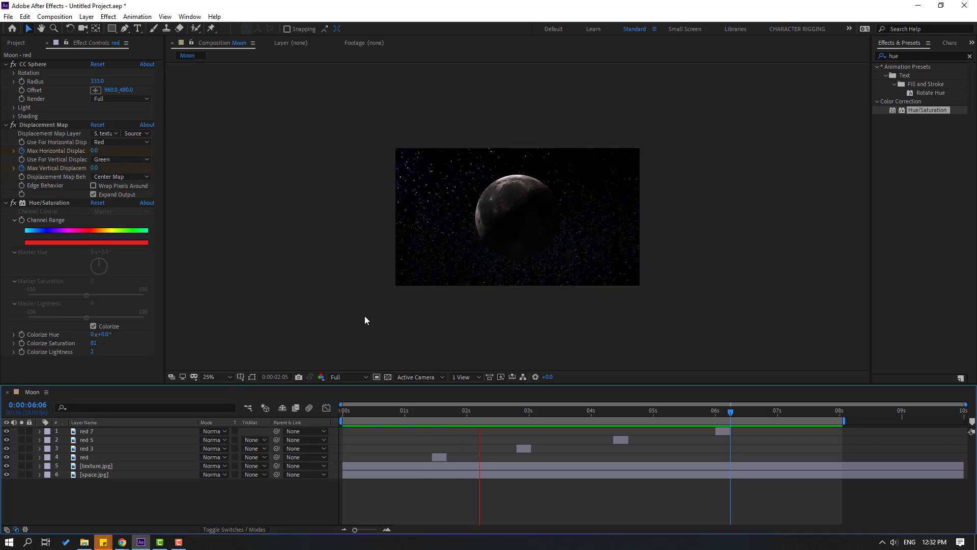
{"action": "key", "text": "comma"}
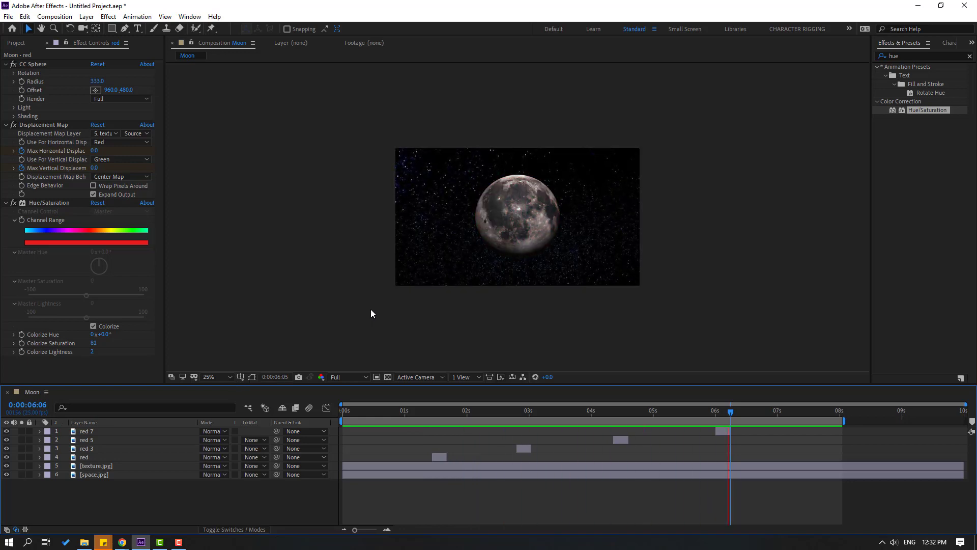
{"action": "key", "text": "period"}
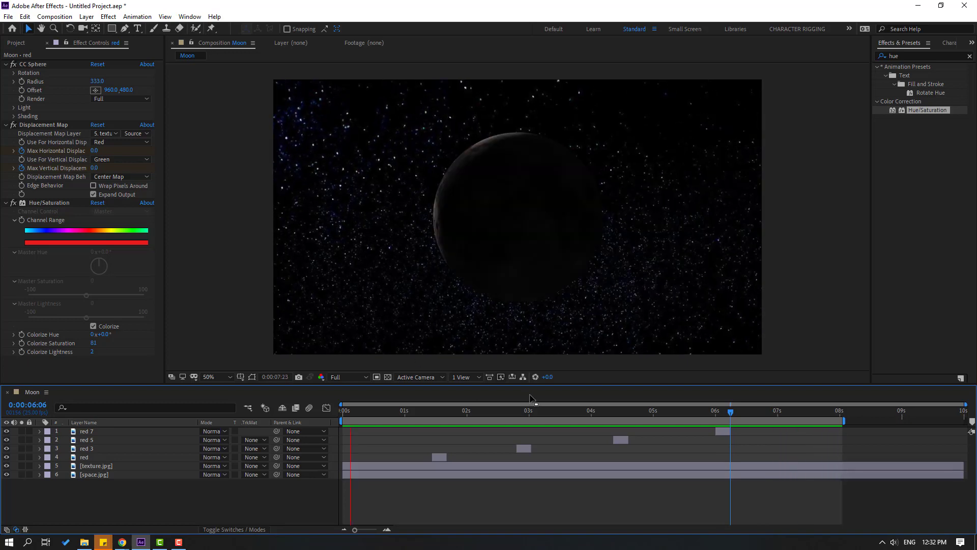